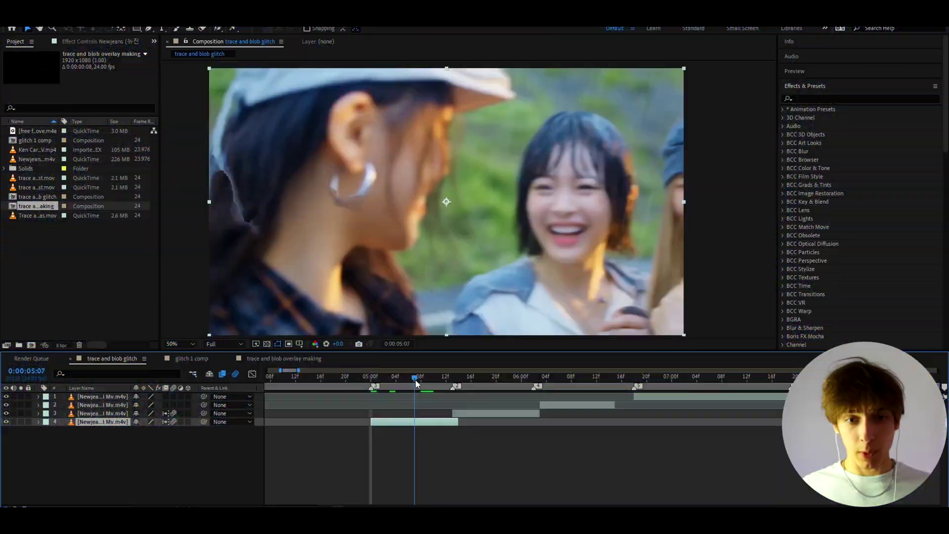
left_click_drag(415, 379, 375, 381)
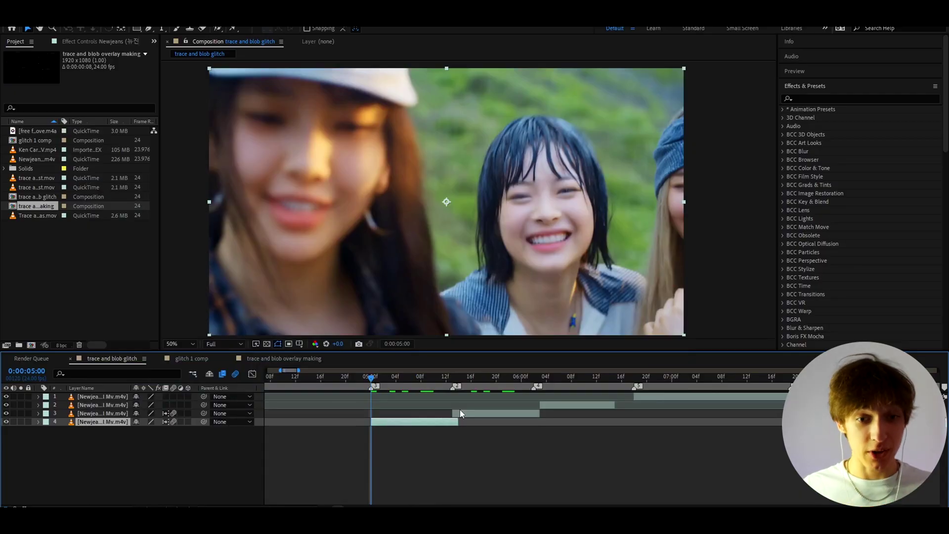
left_click_drag(418, 378, 393, 384)
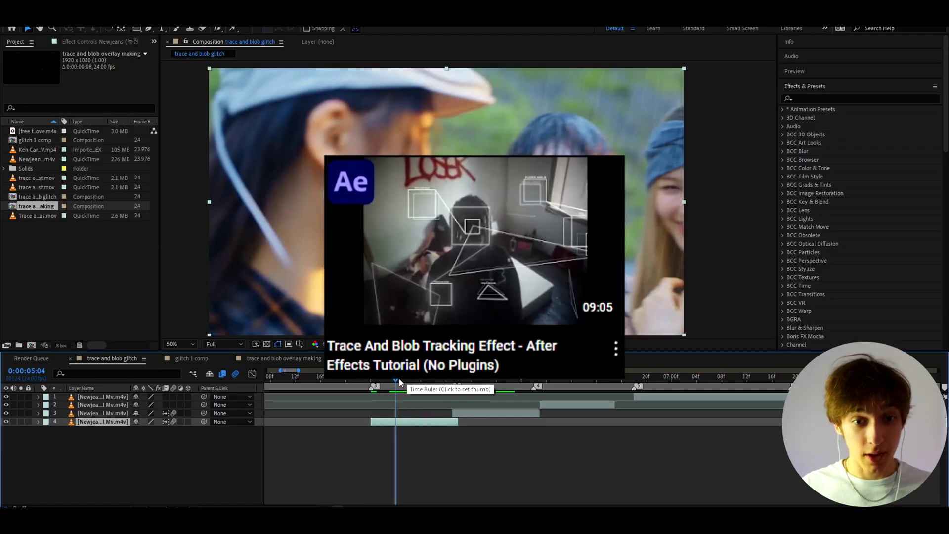
left_click(391, 391)
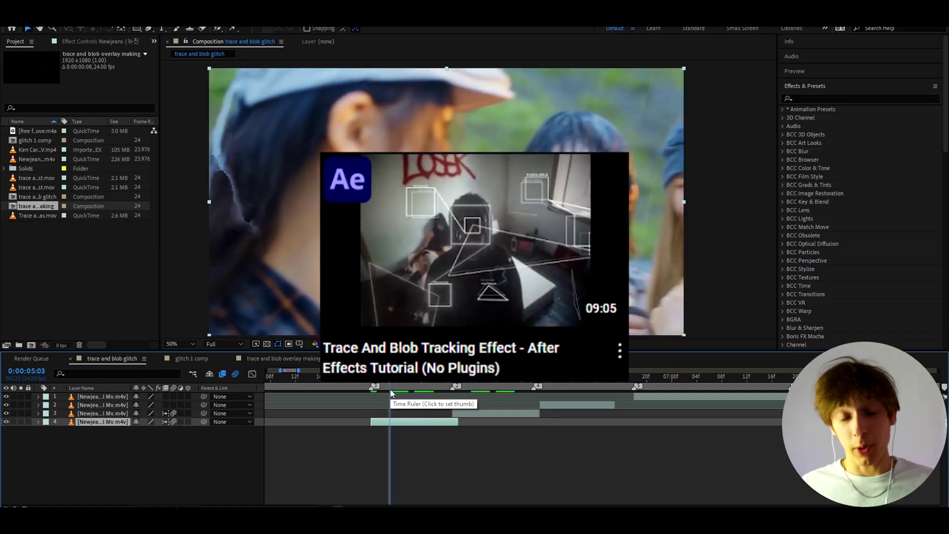
left_click(648, 397)
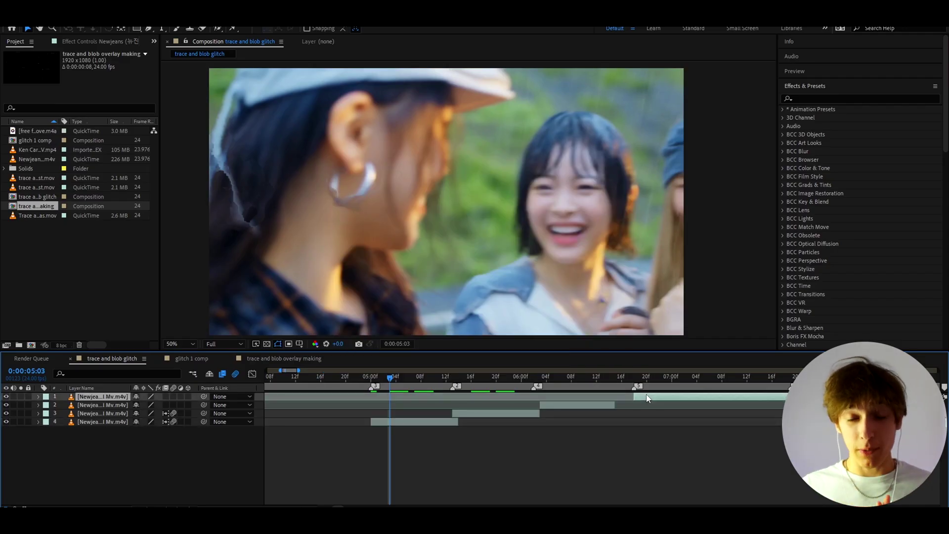
left_click(381, 377)
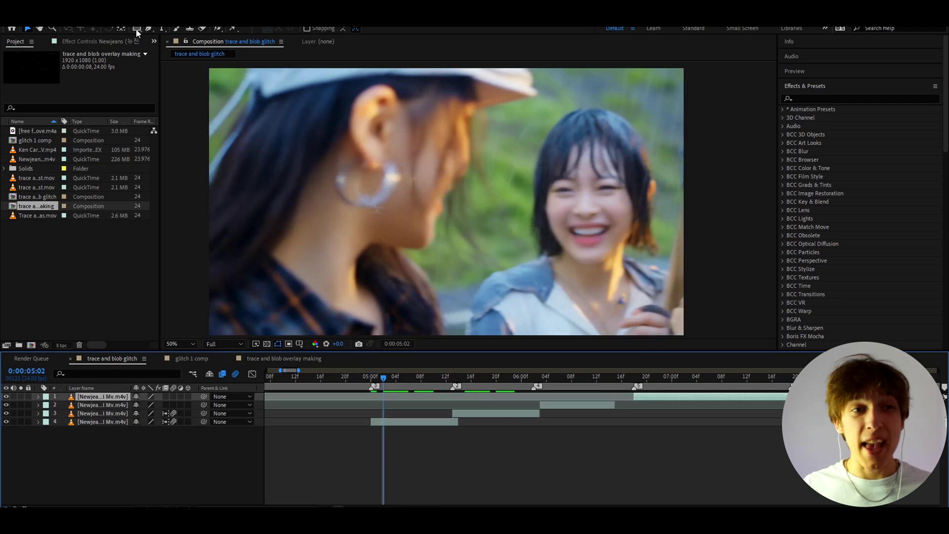
left_click_drag(137, 29, 158, 30)
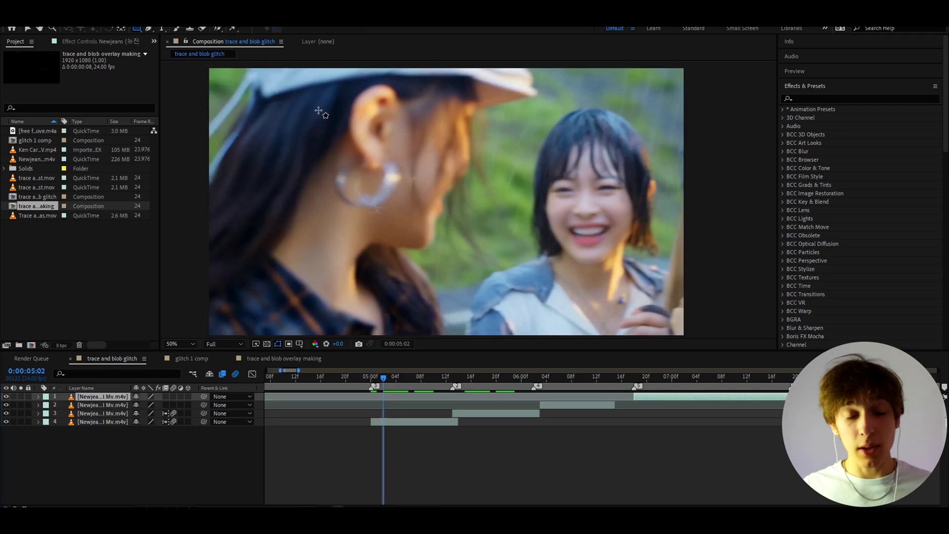
key("ctrl+shift+a")
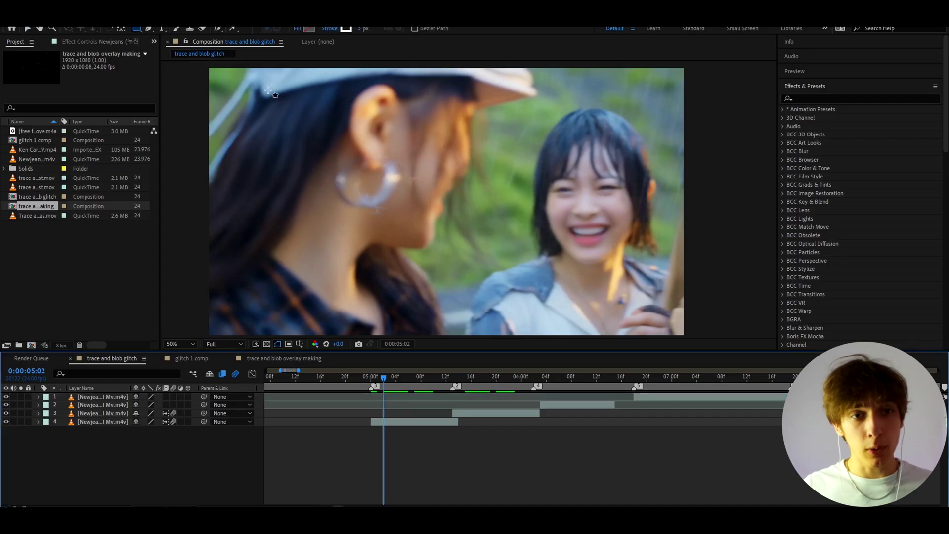
mouse_move(267, 90)
left_mouse_down()
mouse_move(357, 181)
mouse_move(344, 167)
left_mouse_up()
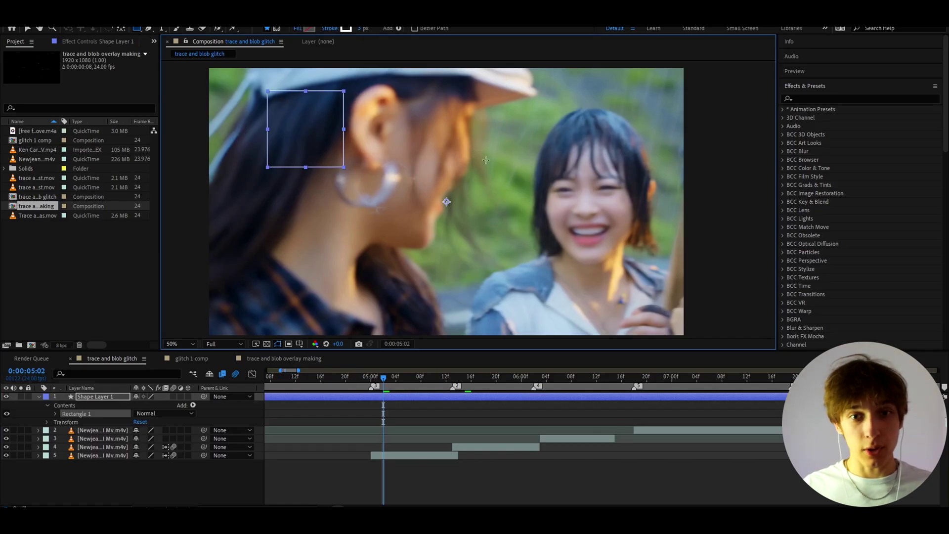
left_click_drag(472, 148, 572, 247)
left_click_drag(341, 211, 394, 264)
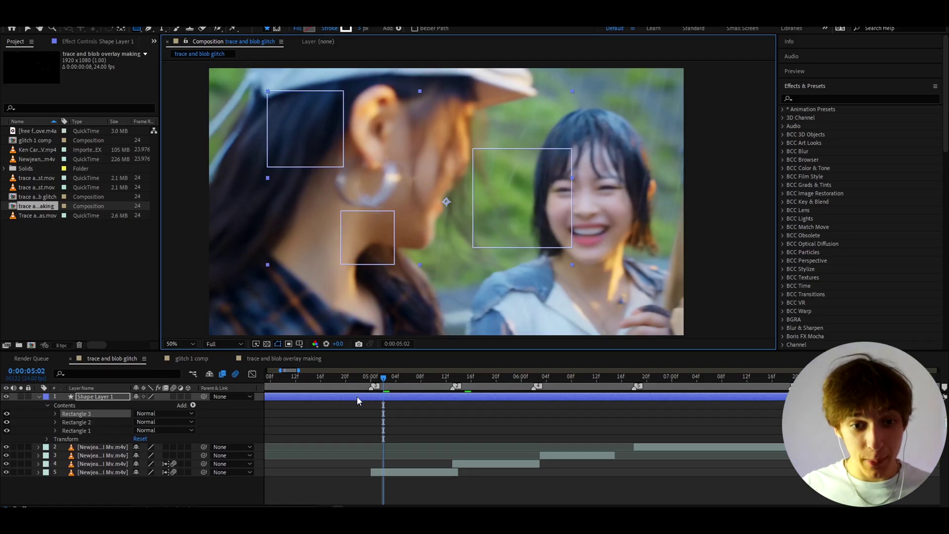
key("Delete")
- Import trace and blob fast.mov from the Trace And Blob Glitch folder in File Explorer and add it as the composition's top layer
left_click_drag(378, 377, 372, 380)
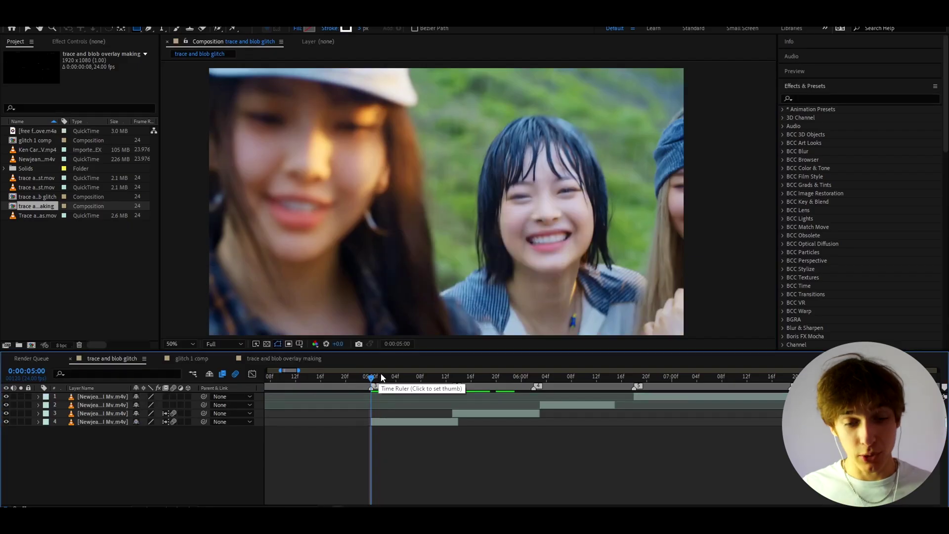
left_click(259, 504)
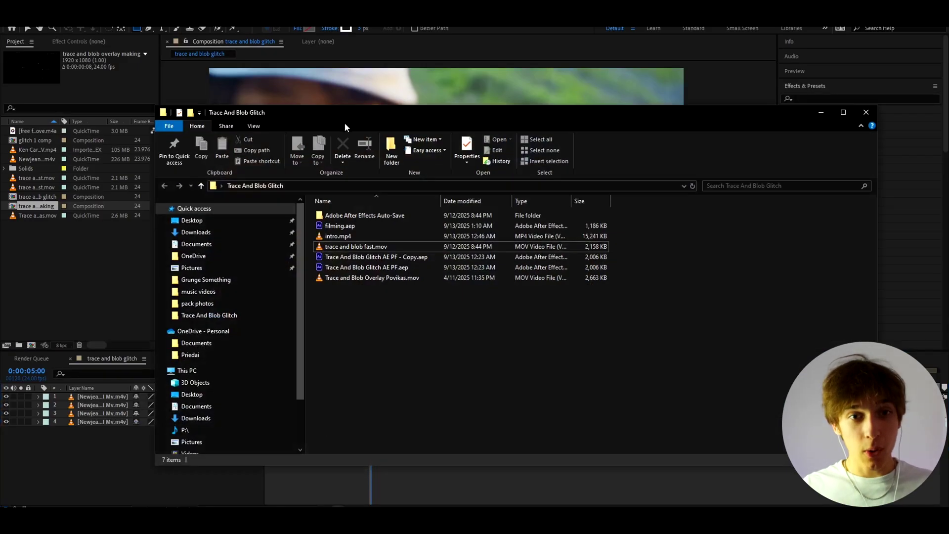
left_click_drag(345, 127, 475, 103)
left_click(478, 224)
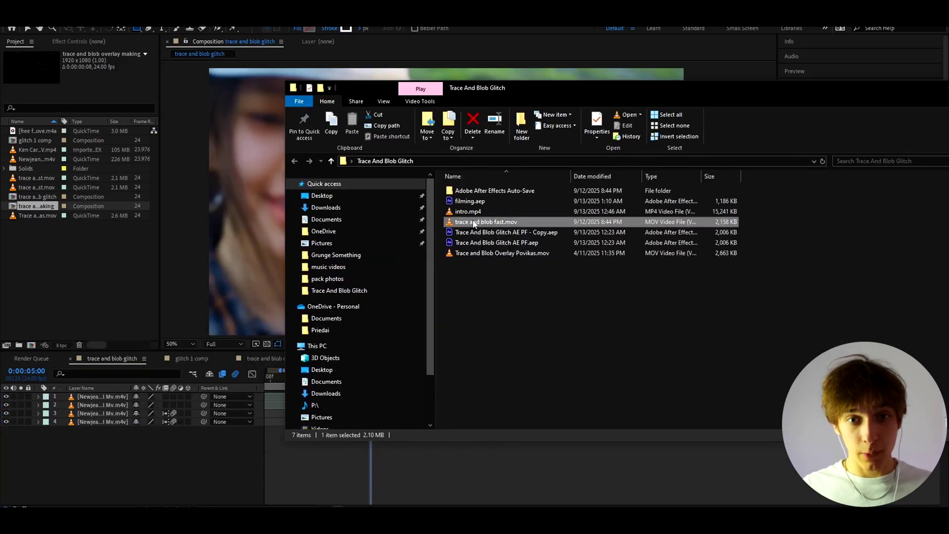
mouse_move(474, 223)
left_mouse_down()
mouse_move(482, 218)
mouse_move(313, 324)
mouse_move(126, 410)
mouse_move(127, 419)
left_mouse_up()
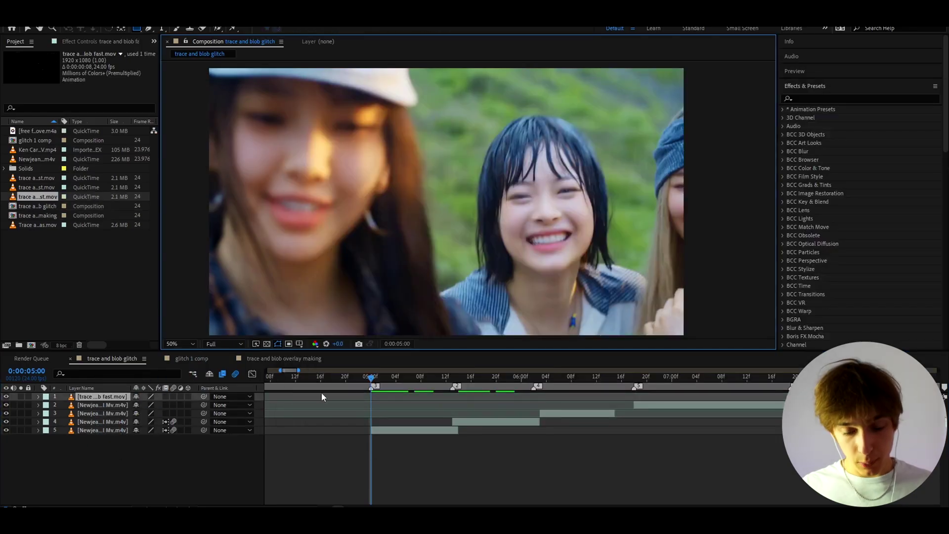
- Start the overlay layer at 0:00:05:00 and shift it up and left until a box frames the smiling woman's face
key("[")
mouse_move(371, 378)
left_mouse_down()
mouse_move(396, 375)
mouse_move(371, 383)
left_mouse_up()
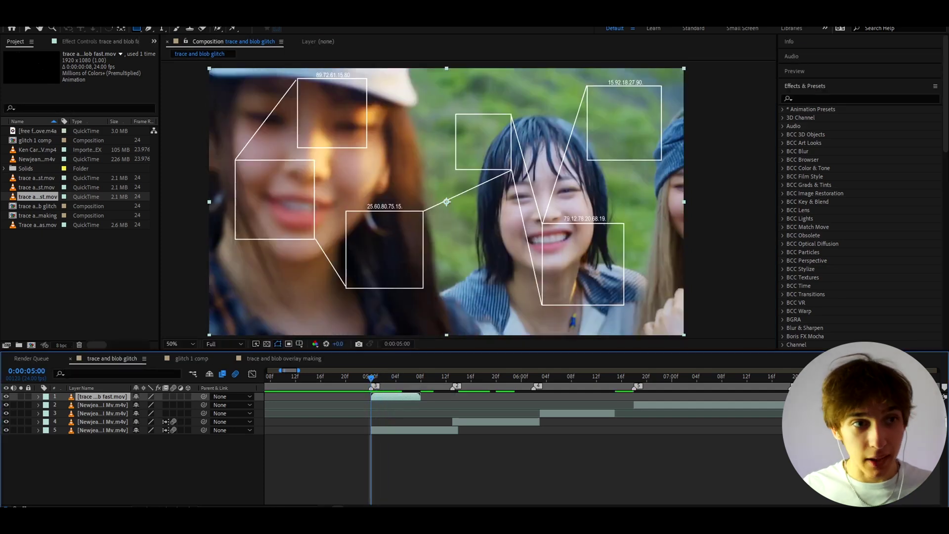
key("v")
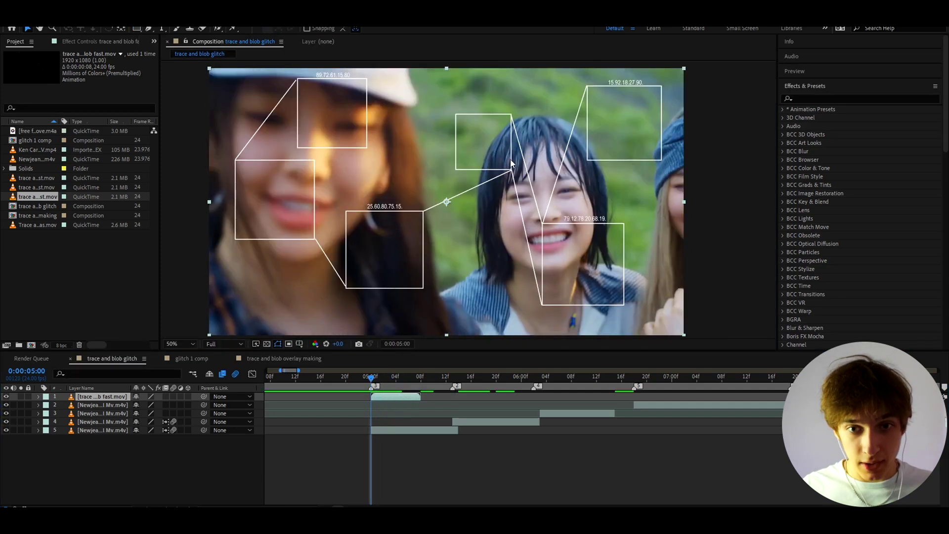
left_click_drag(511, 162, 472, 113)
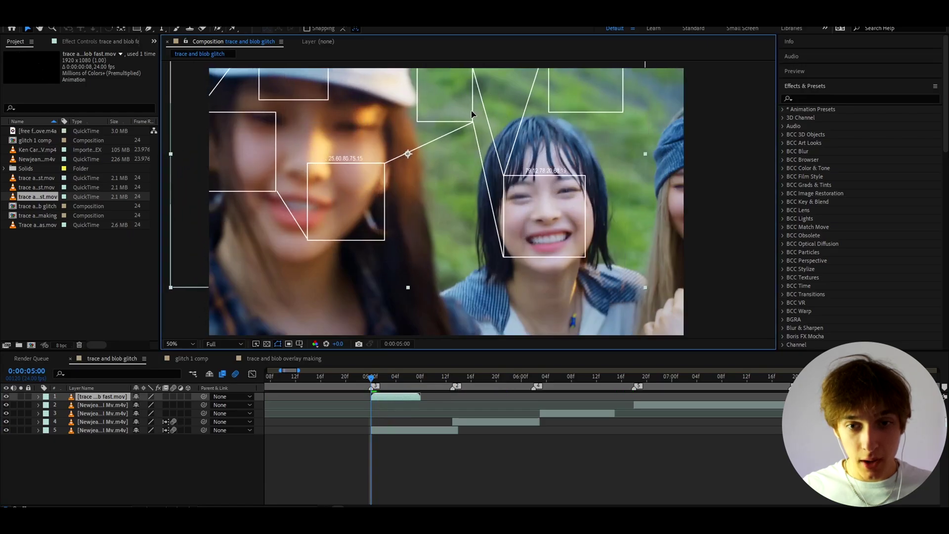
- Split the overlay layer at 0:00:05:01 and move the new segment so a box frames the woman's face in that frame
left_click(349, 378)
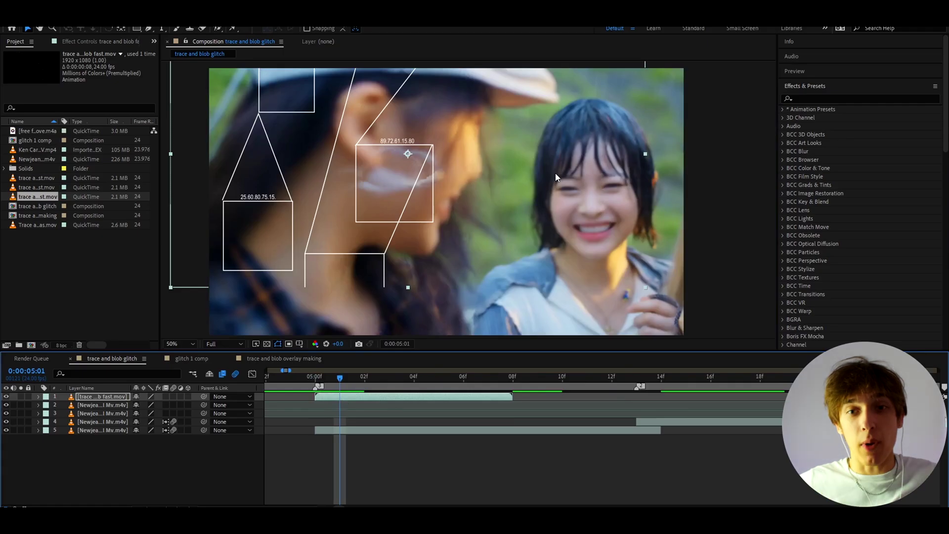
mouse_move(341, 378)
left_mouse_down()
mouse_move(376, 380)
mouse_move(334, 387)
left_mouse_up()
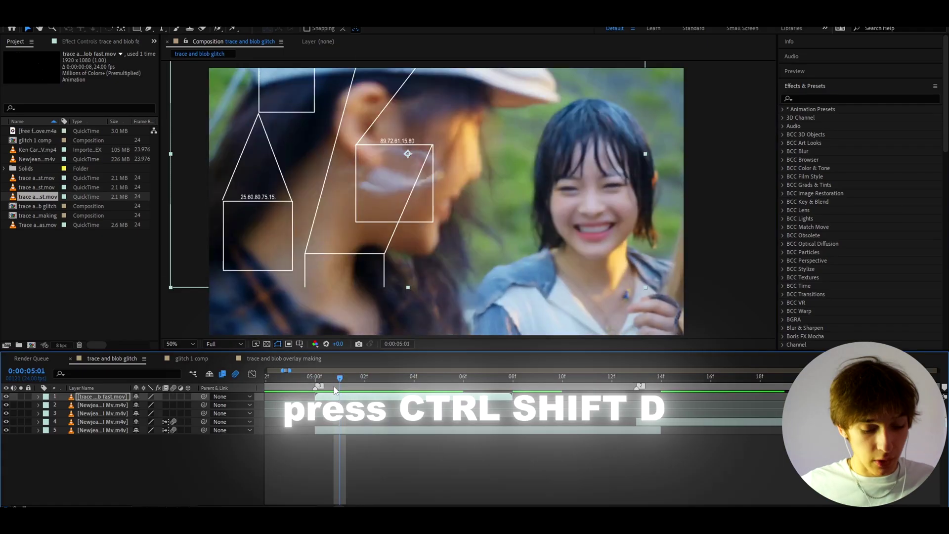
key("ctrl+shift+d")
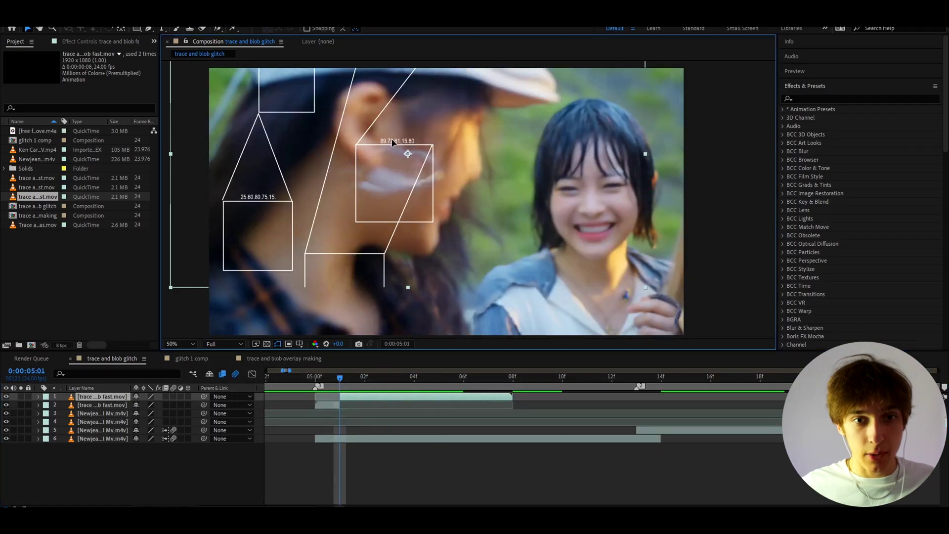
left_click_drag(405, 144, 522, 176)
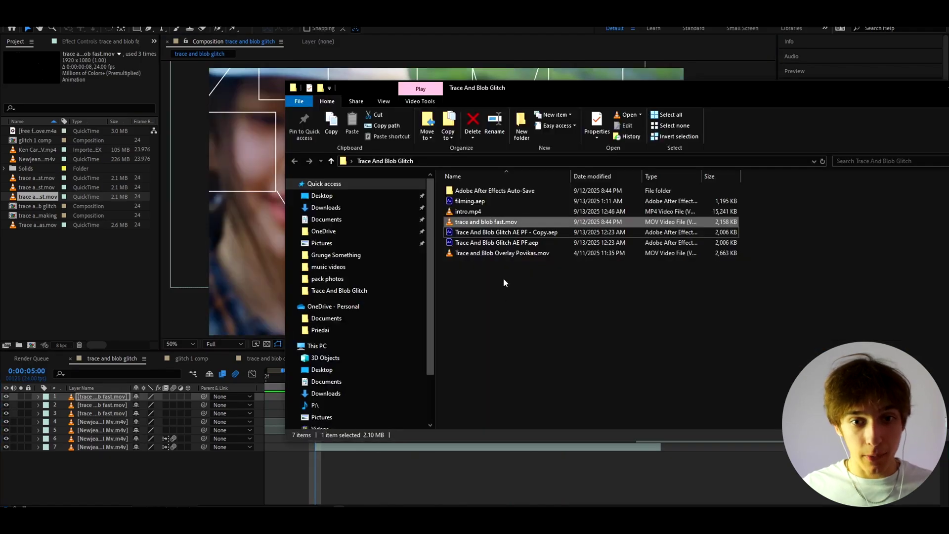
left_click(460, 254)
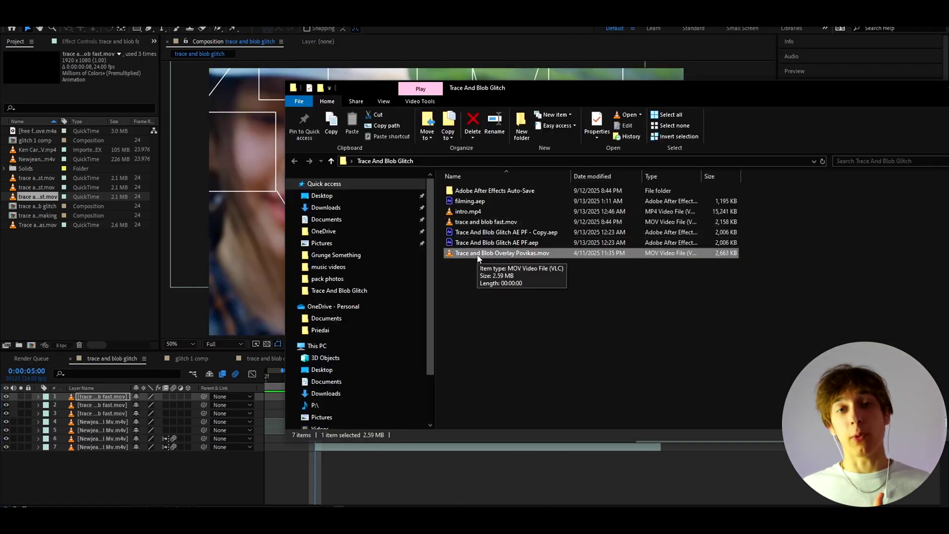
left_click(319, 457)
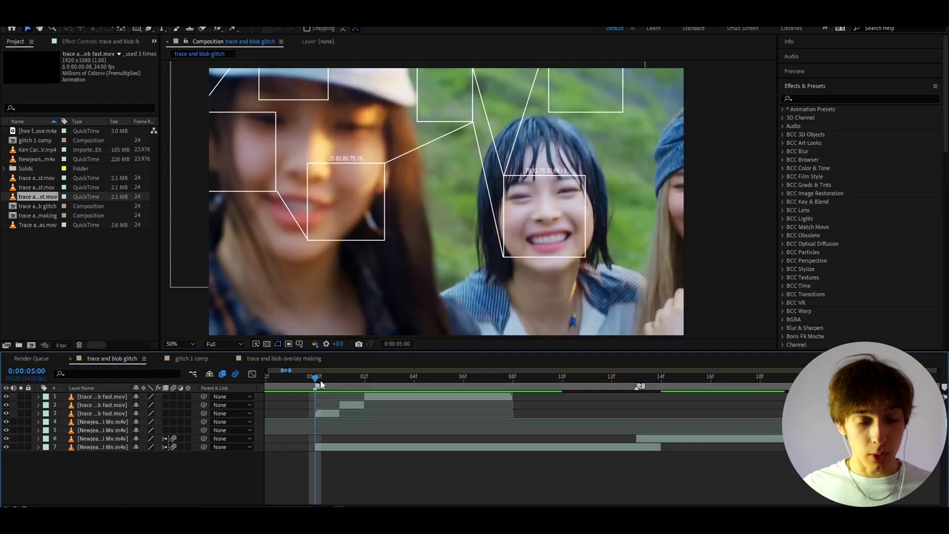
- Move the last overlay segment down at 0:00:05:05 so a box frames the middle woman's face, and preview the overlay from 0:00:05:00
left_click_drag(319, 378, 439, 384)
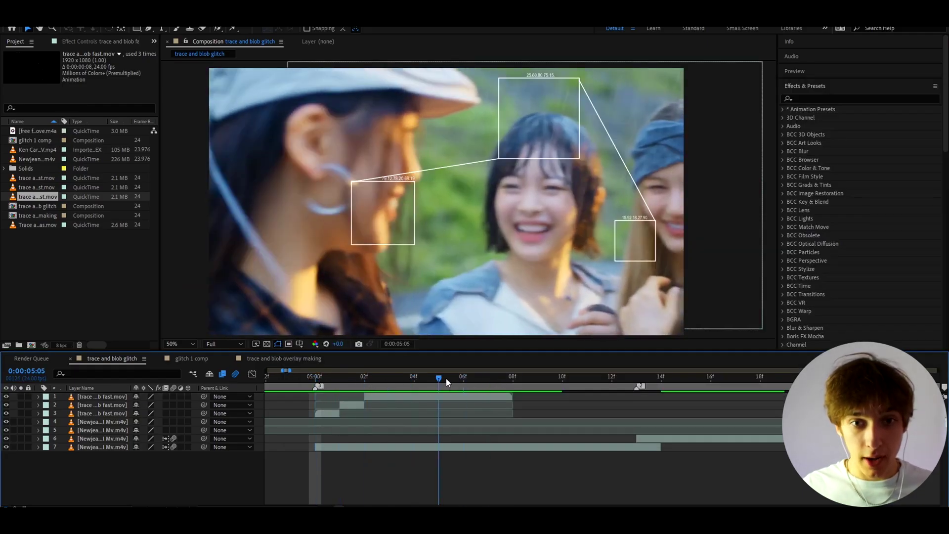
left_click(441, 395)
left_click_drag(499, 99, 496, 174)
left_click(403, 389)
left_click_drag(403, 389, 375, 387)
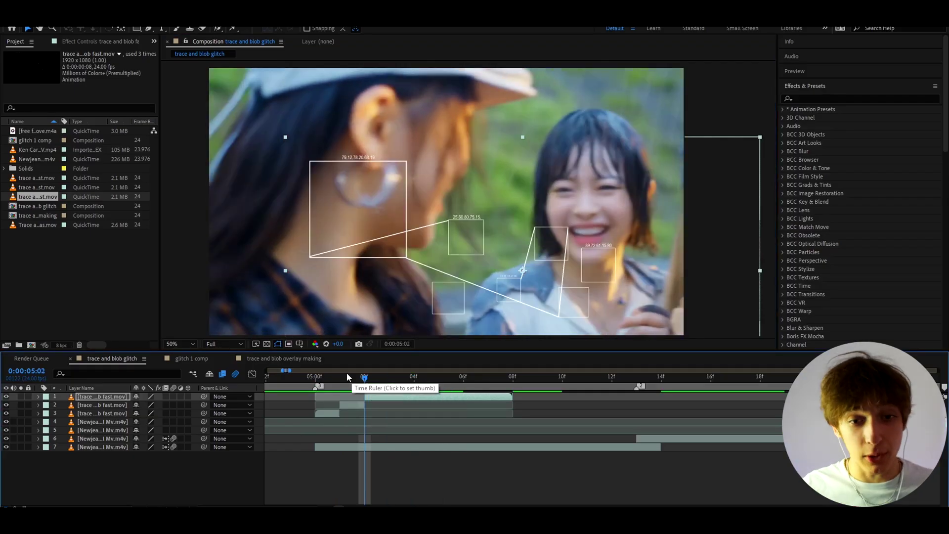
left_click(320, 387)
key("space")
- Create an adjustment layer above all layers and apply the NTSC-rs effect to it
scroll(386, 391, "down", 2)
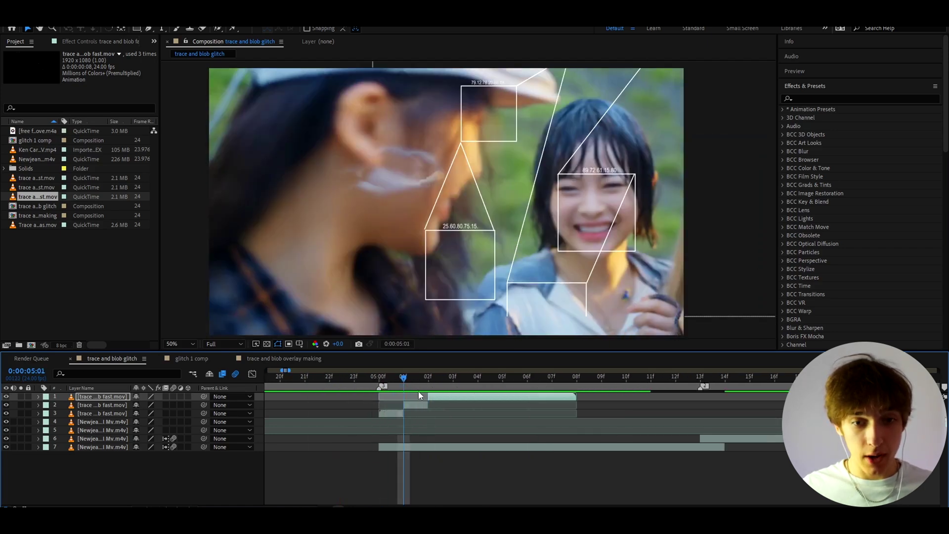
key("ctrl+alt+y")
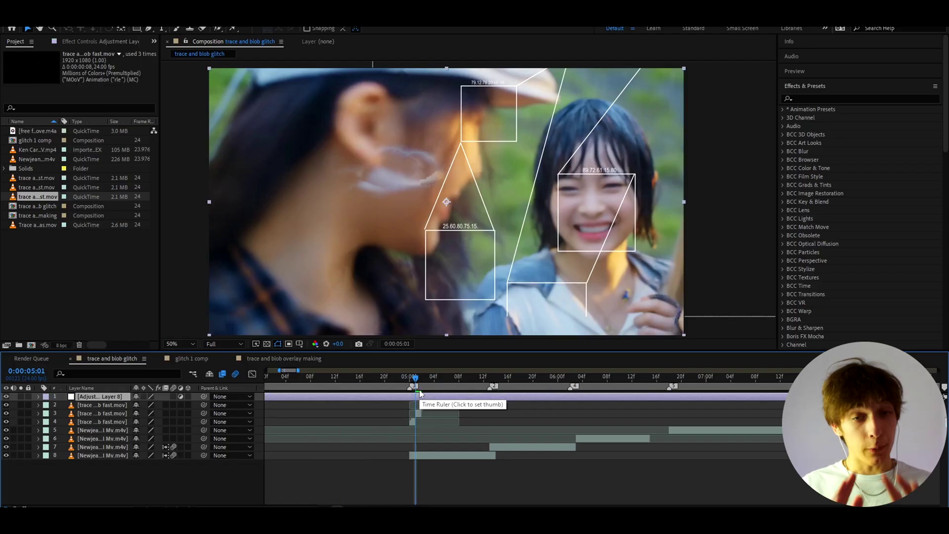
key("ctrl+space")
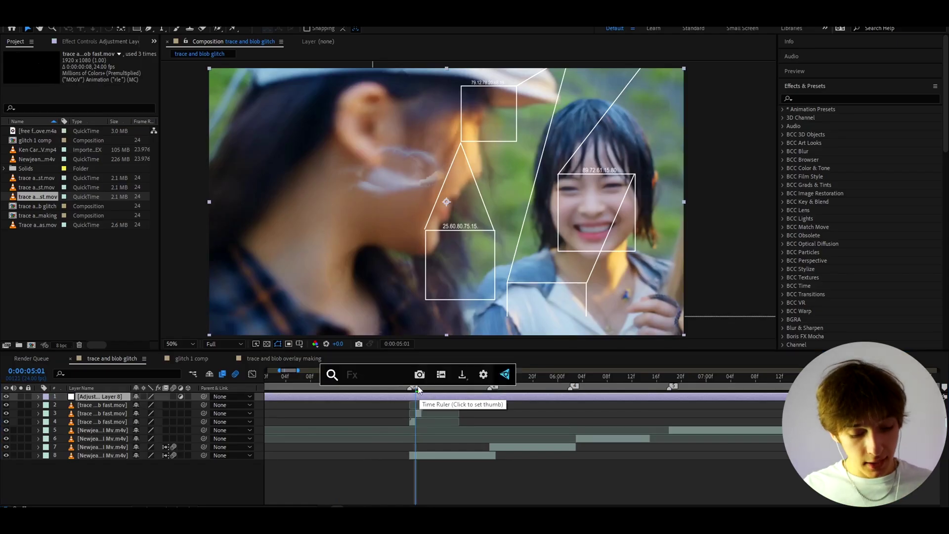
type("nts")
left_click(368, 404)
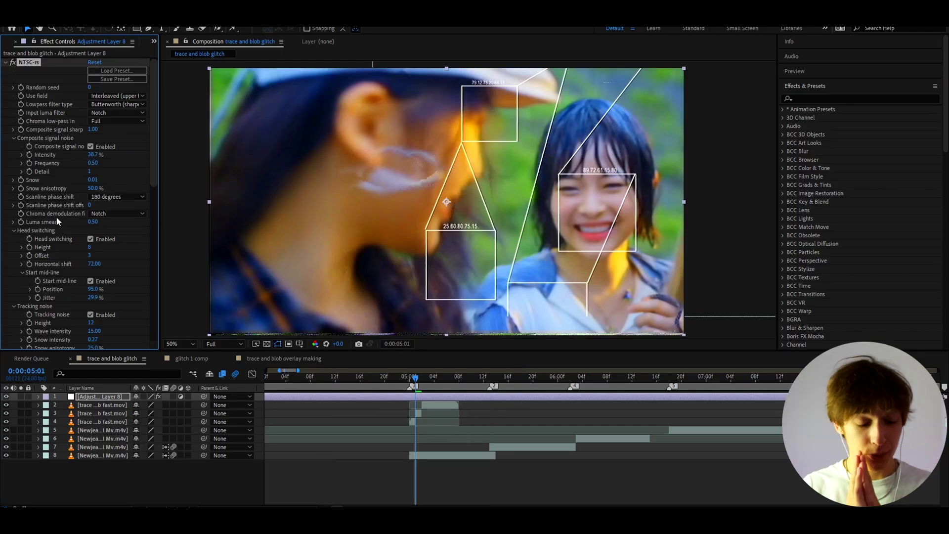
- Set the NTSC-rs VHS emulation Sharpen intensity to 2.76
left_click_drag(153, 120, 154, 288)
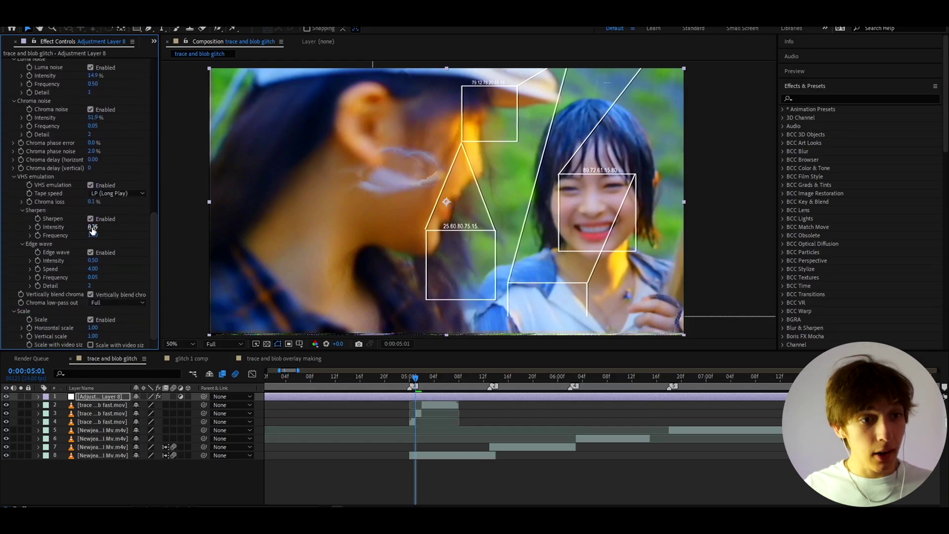
left_click(93, 227)
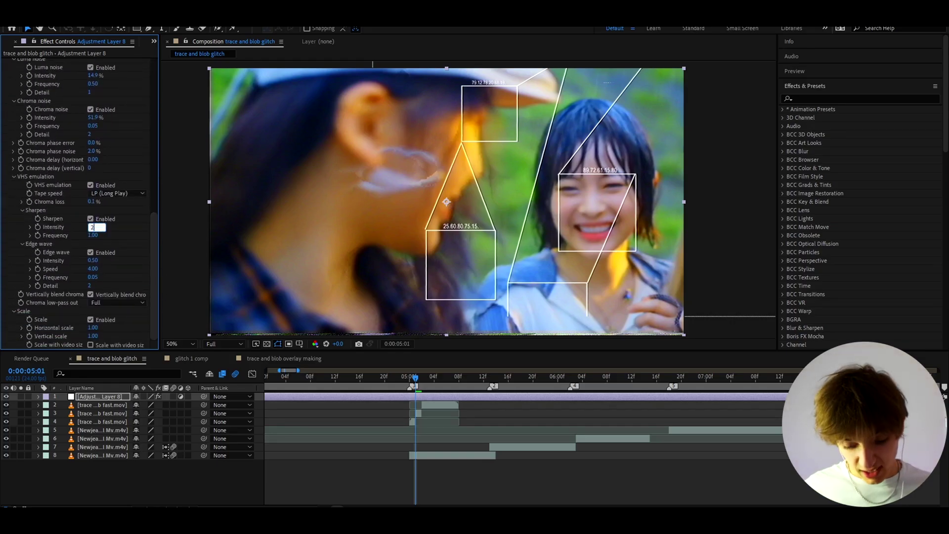
key("Return")
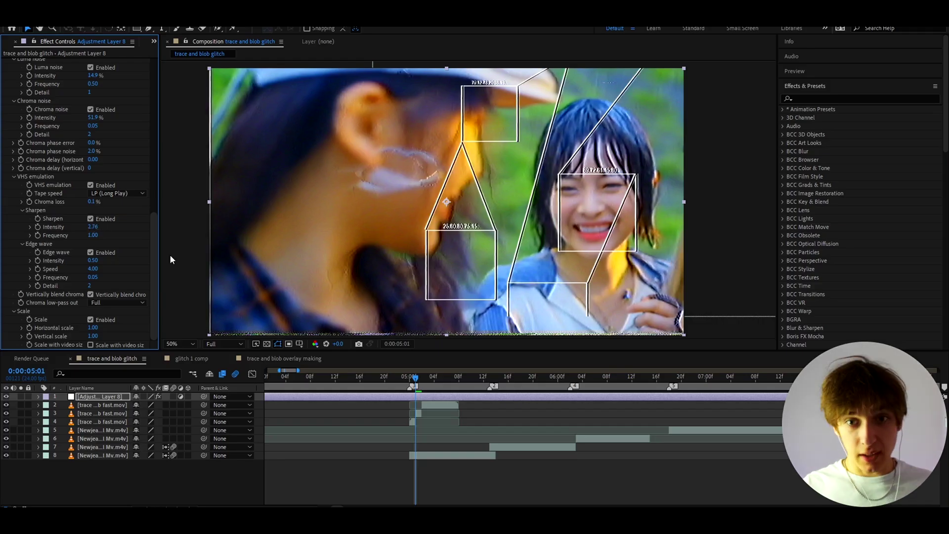
- Keyframe the adjustment layer's opacity at 100% on 0:00:05:00 and 0% on 0:00:05:01
left_click_drag(414, 382, 410, 384)
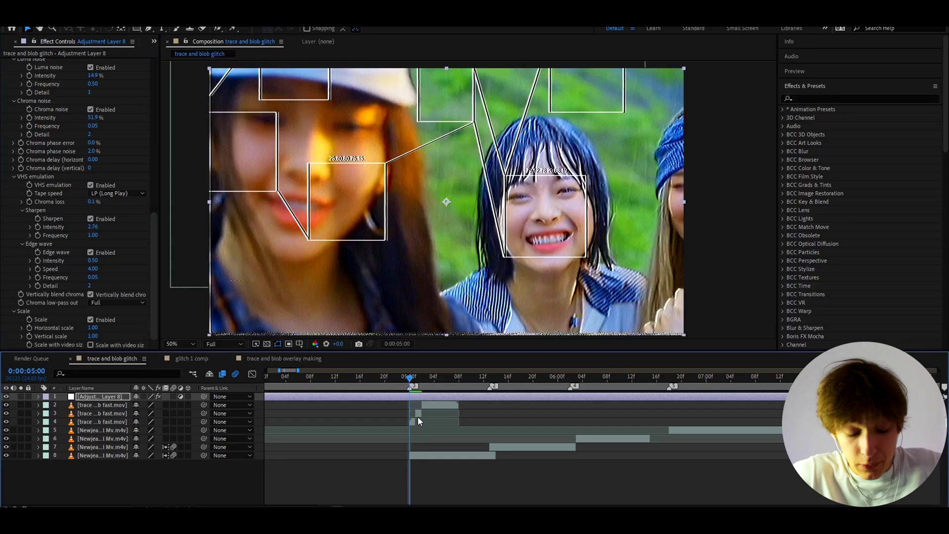
key("t")
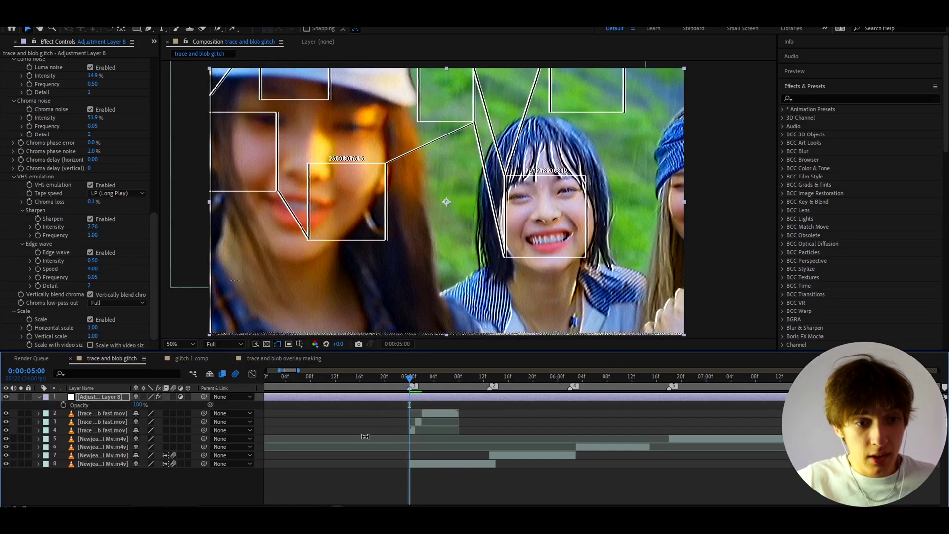
left_click(63, 406)
key(";")
key("Page_Down")
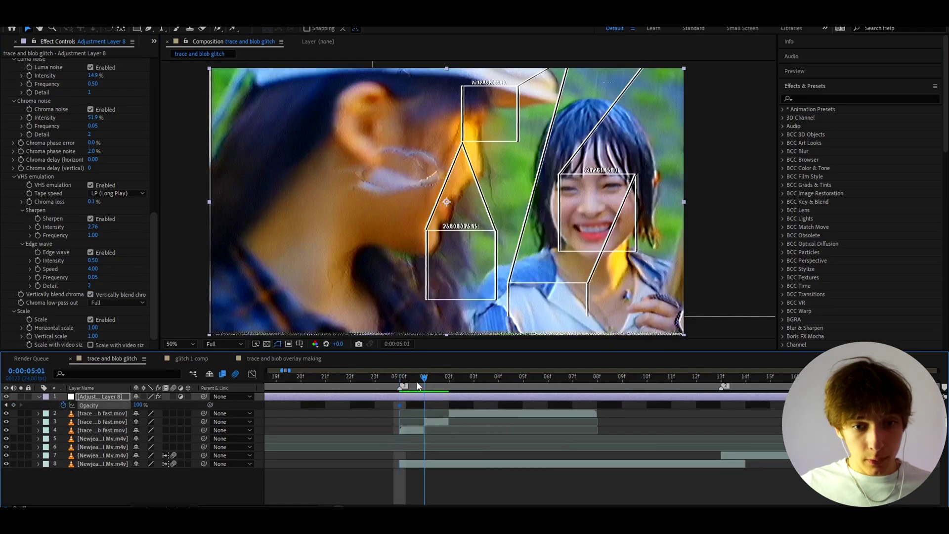
left_click(138, 406)
type("0")
key("Return")
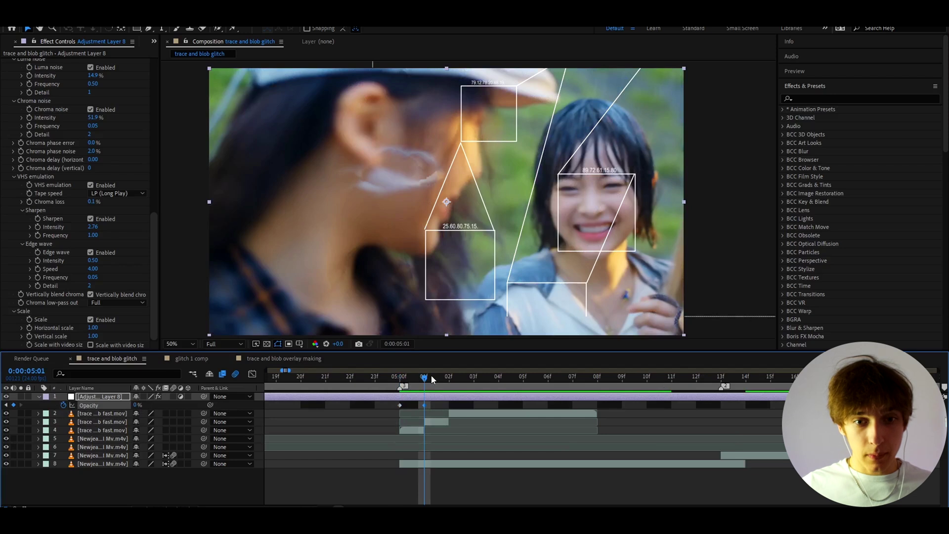
- Keyframe the adjustment layer's opacity back to 100% at 0:00:05:02
key("Page_Down")
left_click(136, 405)
type("1")
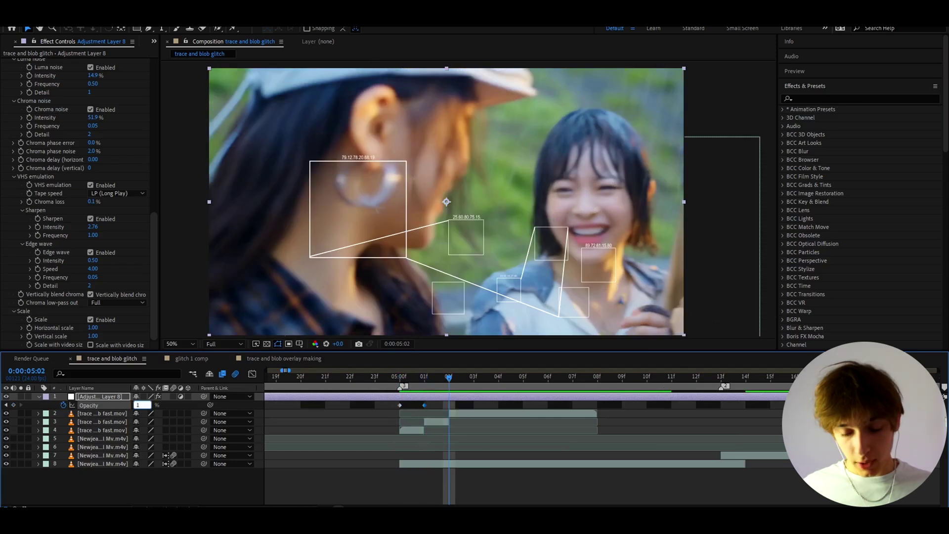
type("00")
key("Return")
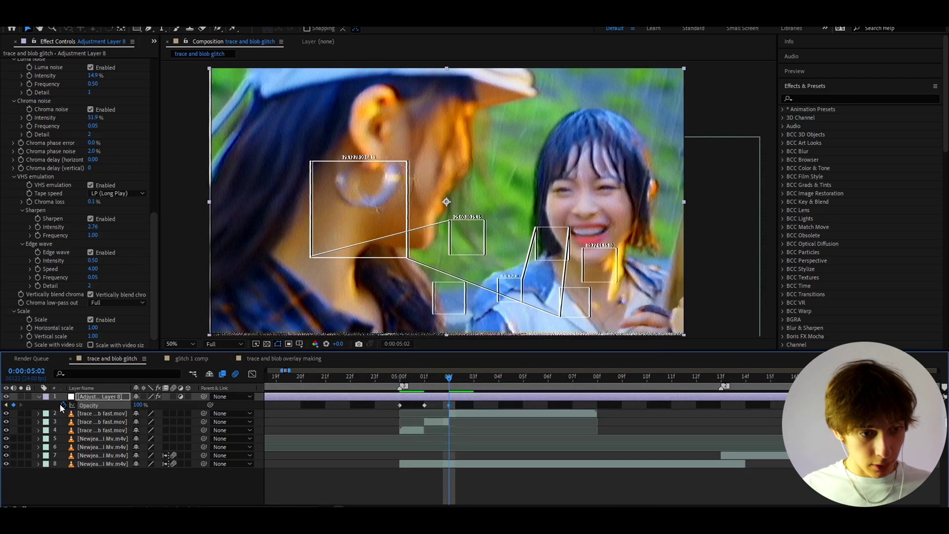
- Add a loopOut() expression to the adjustment layer's opacity so the flicker keyframes repeat
left_click(60, 404, "alt")
type("loo")
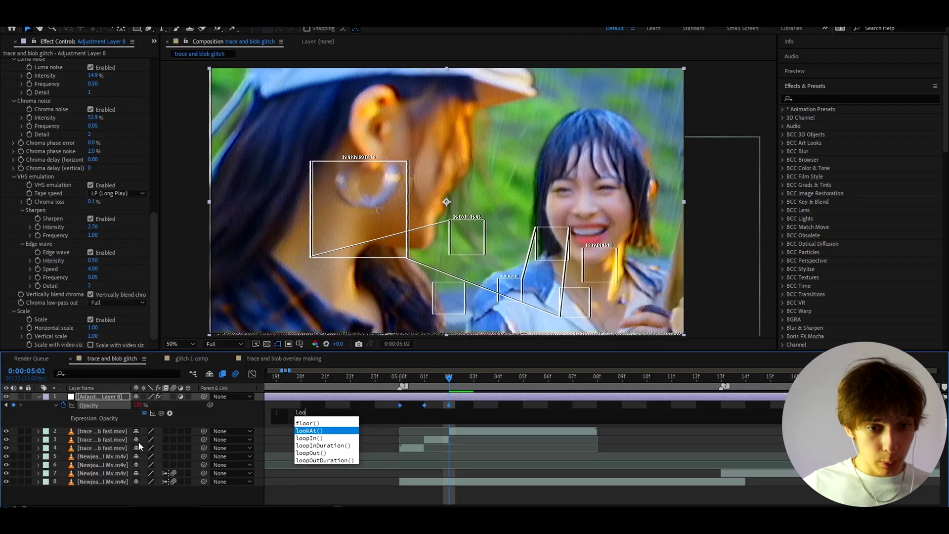
type("pO")
key("Return")
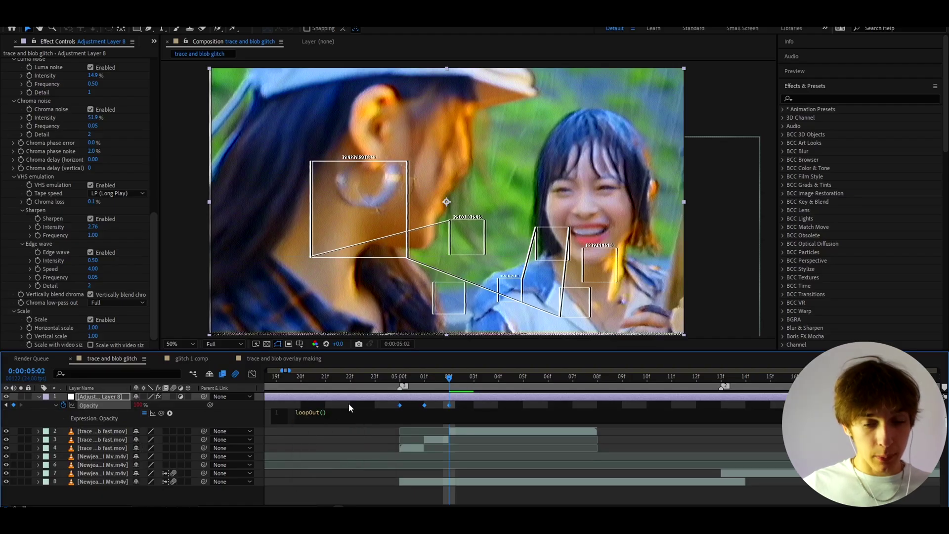
left_click(349, 405)
- Preview the looping NTSC-rs flicker over the overlay segments and the clip from around 0:00:05:03
left_click(464, 375)
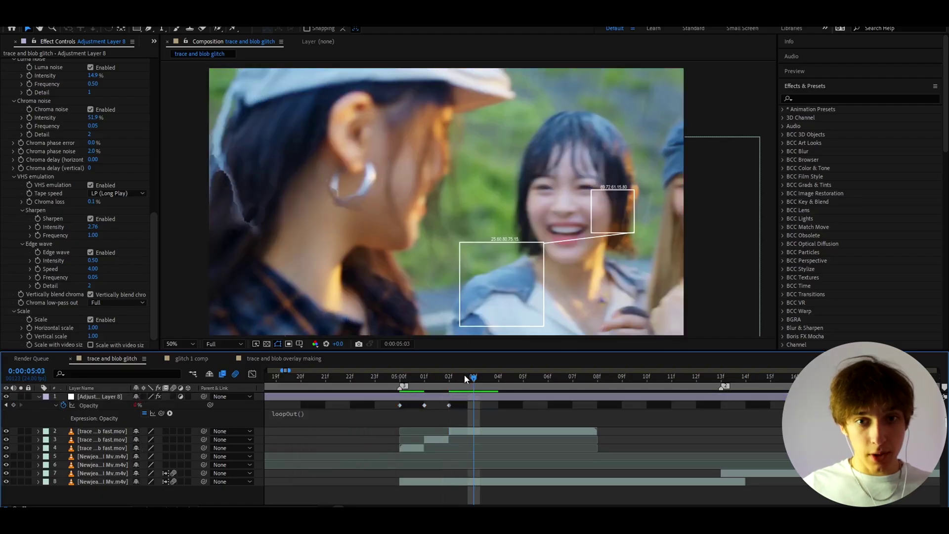
left_click(496, 378)
mouse_move(496, 380)
left_mouse_down()
mouse_move(538, 380)
mouse_move(398, 383)
mouse_move(428, 411)
mouse_move(363, 390)
mouse_move(511, 388)
mouse_move(473, 400)
left_mouse_up()
key("space")
scroll(402, 420, "down", 4)
scroll(399, 404, "up", 3)
key("space")
key("space")
scroll(417, 432, "down", 4)
scroll(435, 410, "up", 4)
- Switch to File Explorer and bring Trace and Blob Overlay Povikas.mov from the Trace And Blob Glitch folder into the composition at 0:00:05:09
left_click(425, 434)
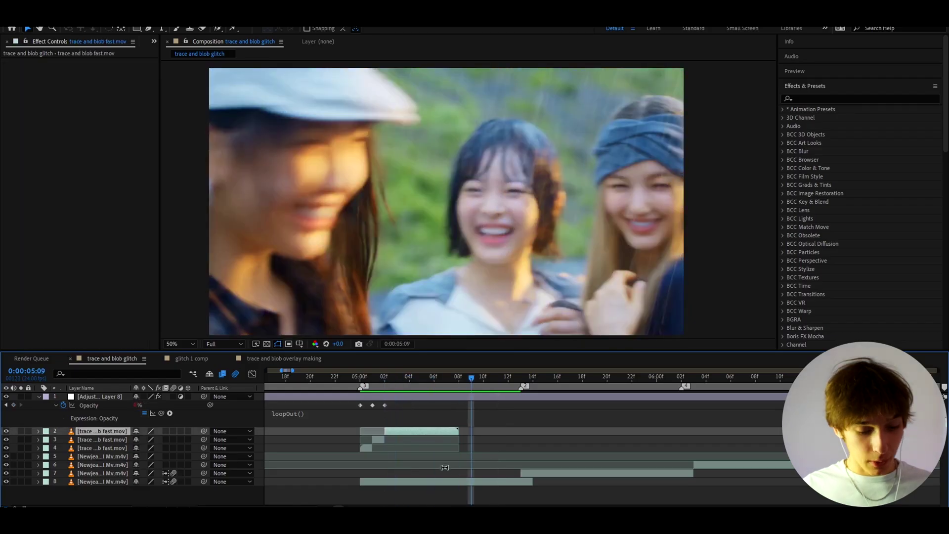
key("alt+Tab")
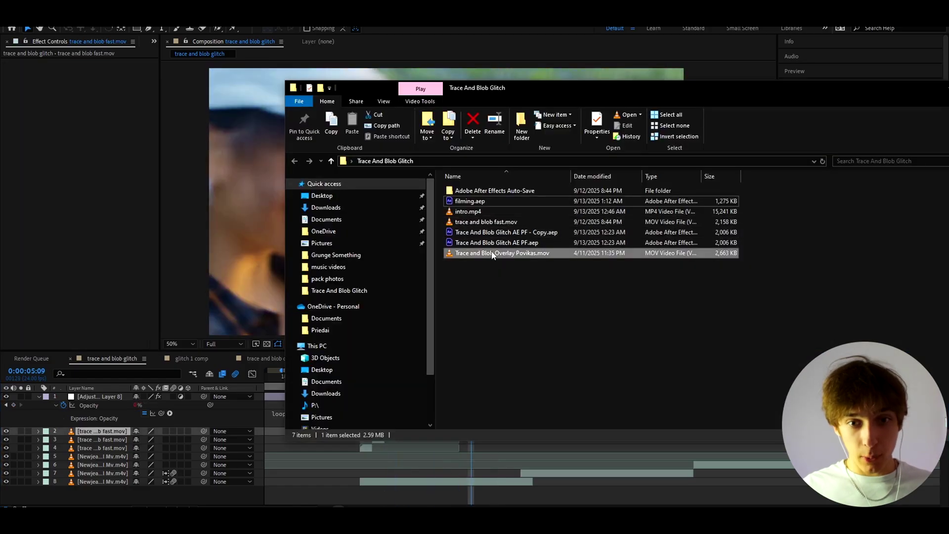
left_click_drag(492, 253, 445, 484)
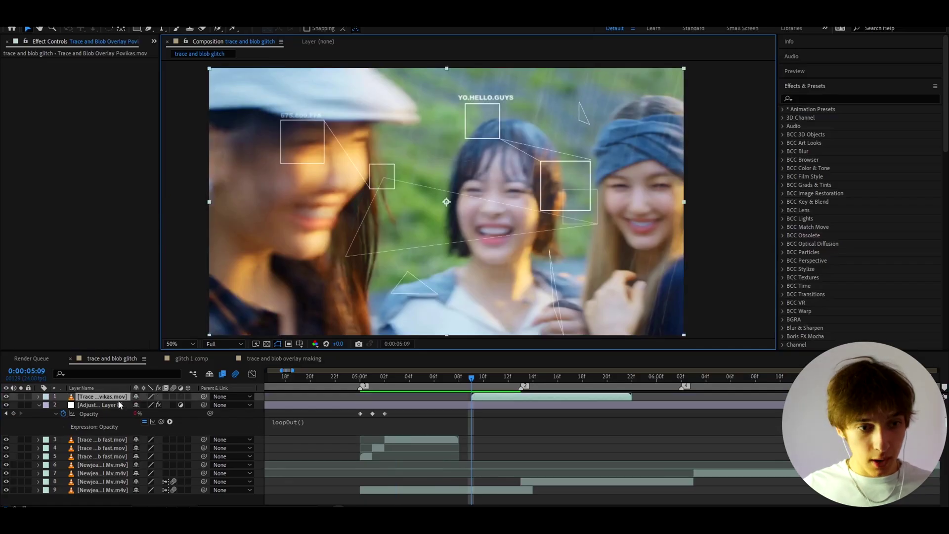
- Reorder the new overlay layer to sit directly beneath the topmost music video clip layer and shift its start to 0:00:05:11
left_click_drag(118, 398, 130, 469)
scroll(482, 468, "up", 1)
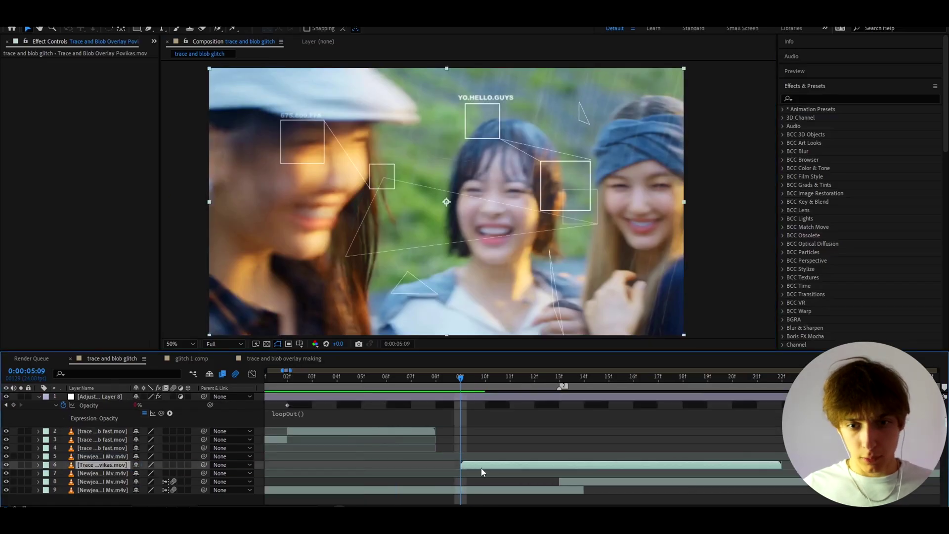
mouse_move(482, 467)
left_mouse_down()
mouse_move(555, 467)
mouse_move(530, 470)
left_mouse_up()
- Apply the Deep Glow 2 effect to the Povikas overlay layer, with the playhead at 0:00:05:11
left_click(509, 386)
key("ctrl+space")
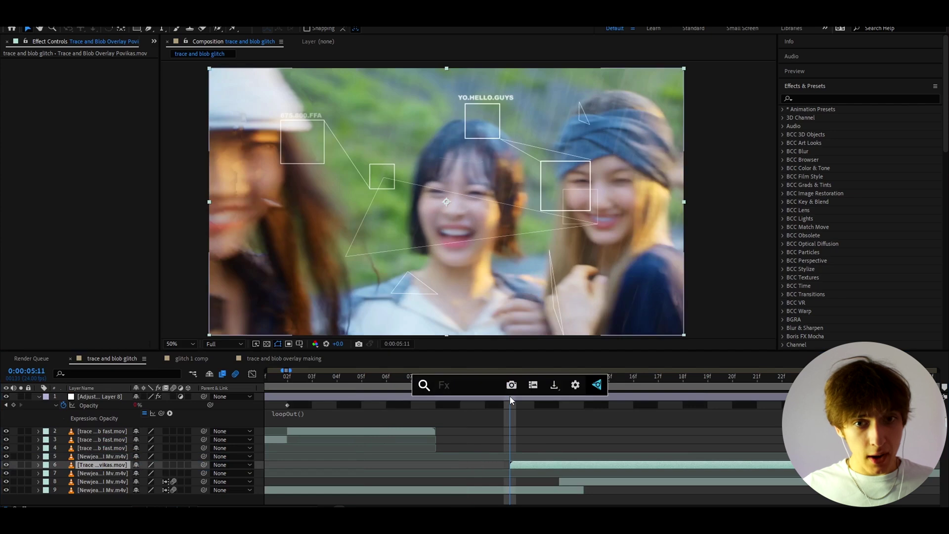
type("dee")
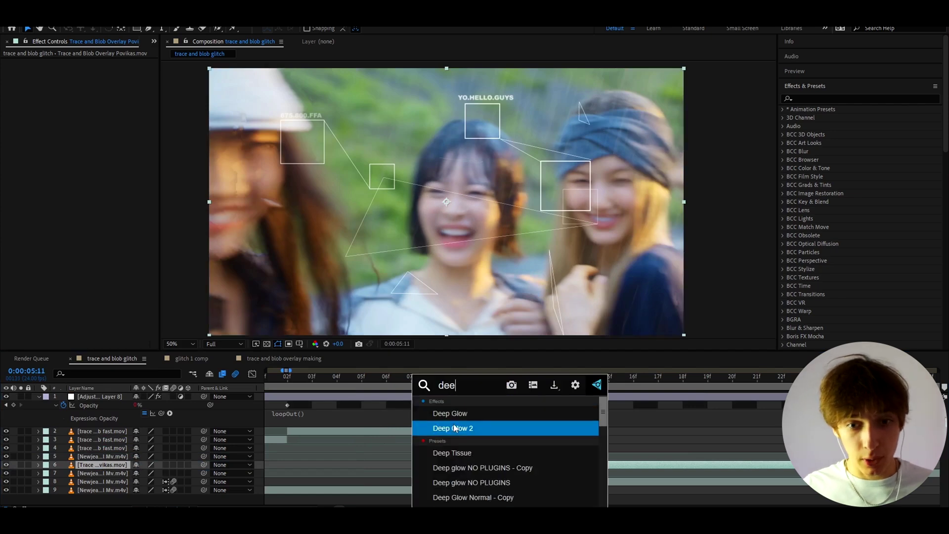
left_click(456, 428)
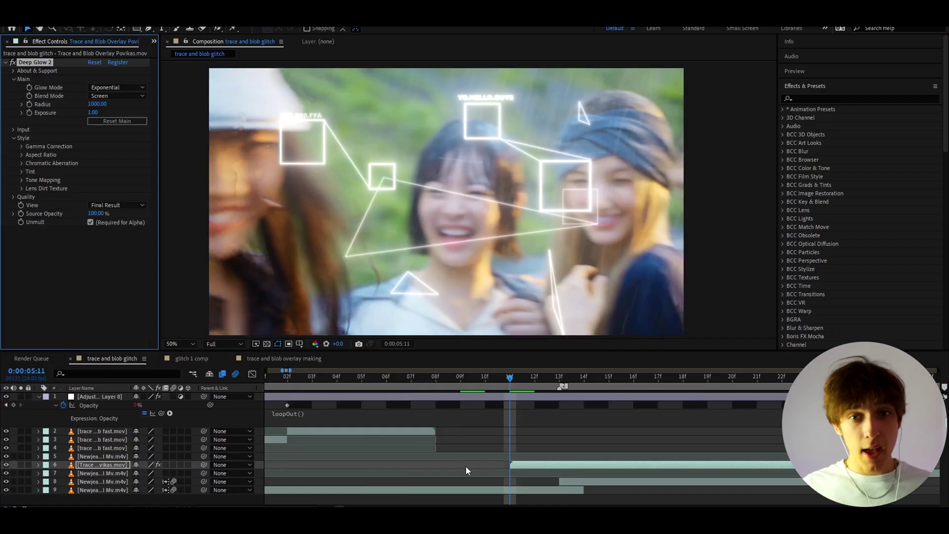
- Preview the glowing Povikas overlay from 0:00:05:11 and 0:00:05:09, and park the playhead at 0:00:05:13 with the overlay layer selected
key("space")
scroll(430, 440, "down", 2)
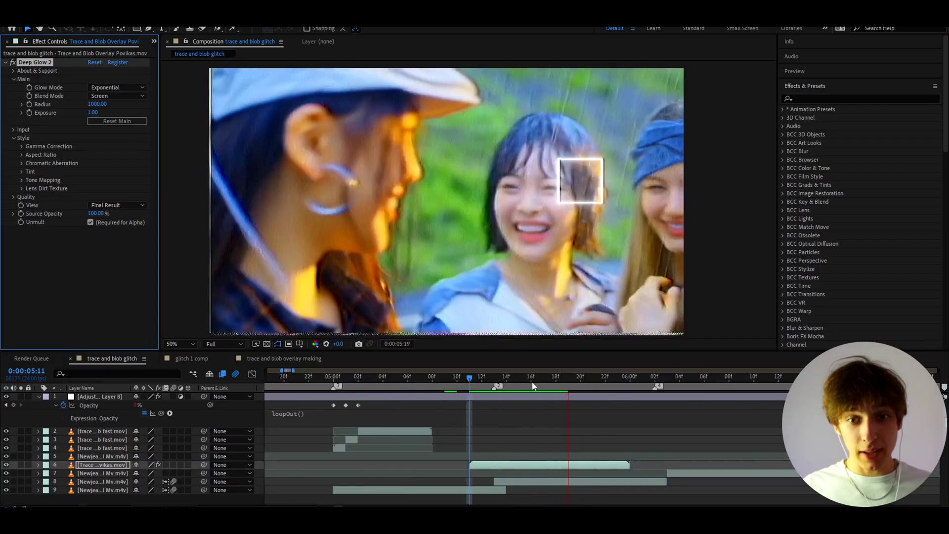
left_click(439, 379)
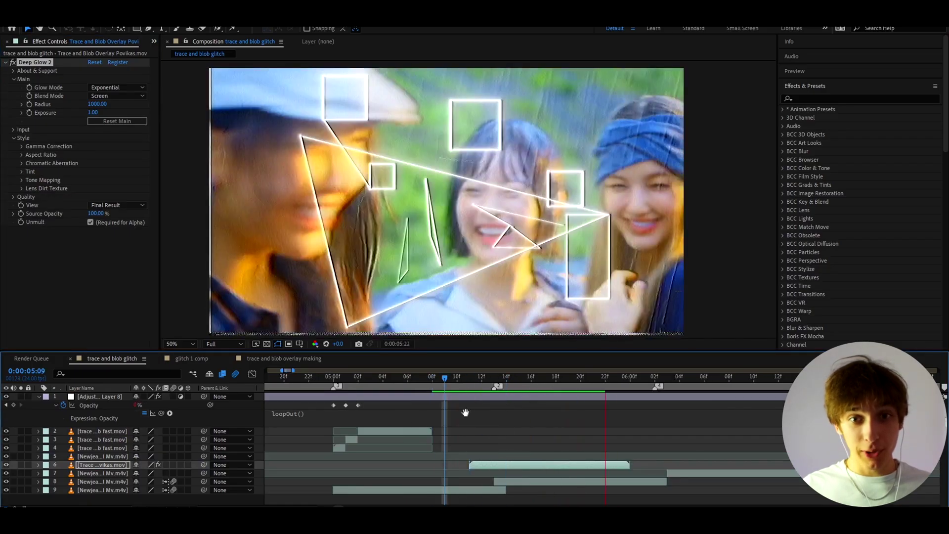
key("space")
left_click_drag(540, 379, 499, 434)
left_click(495, 467)
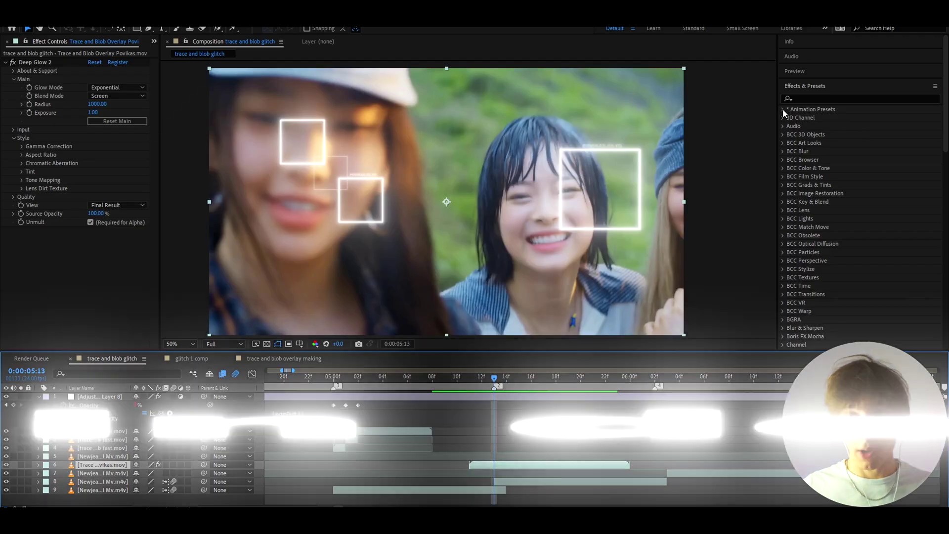
- Open the Glitch Presets 24FPS folder in the user animation presets and look through its presets
left_click(783, 109)
left_click(792, 126)
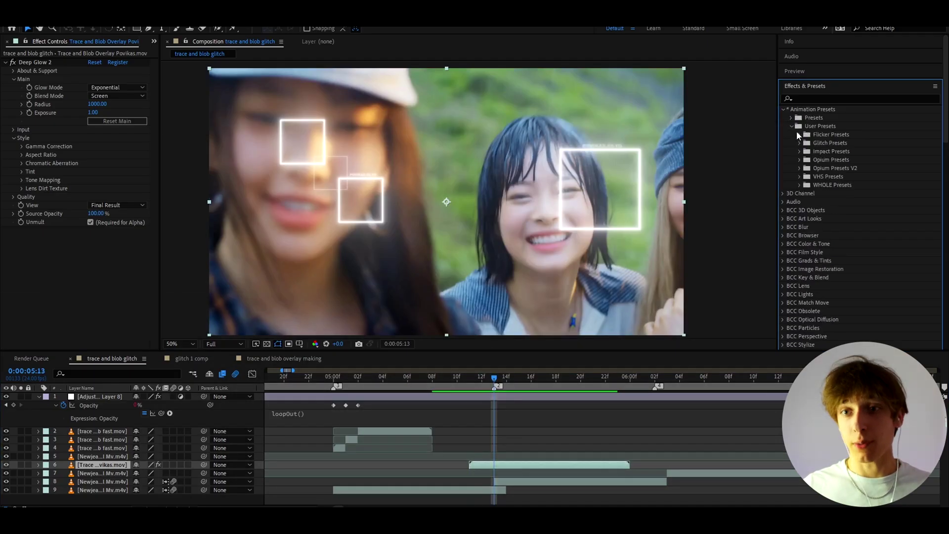
left_click(799, 143)
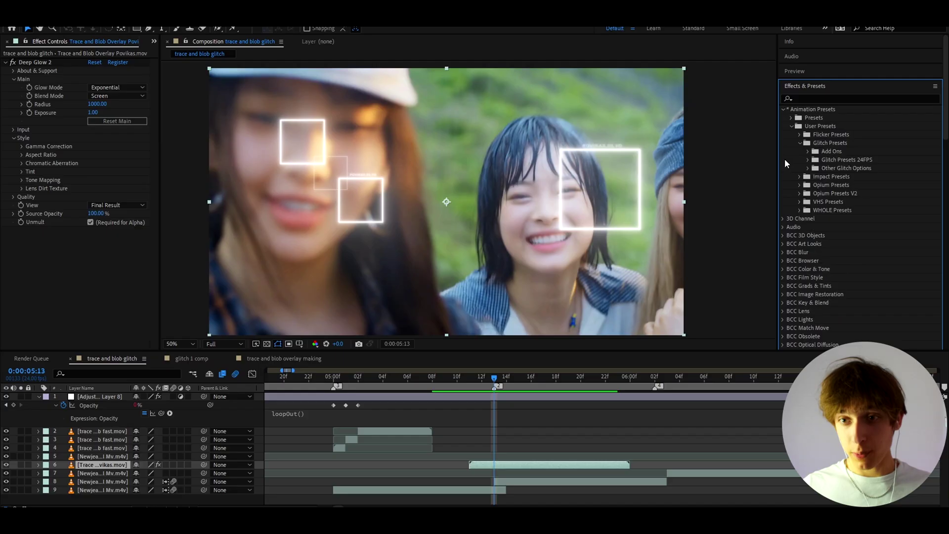
left_click(809, 160)
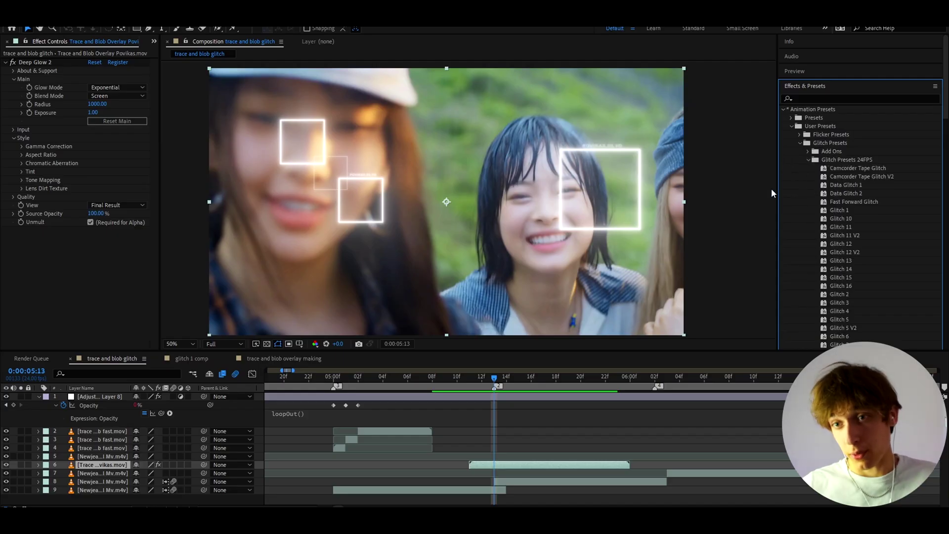
left_click_drag(778, 186, 767, 186)
scroll(791, 267, "down", 4)
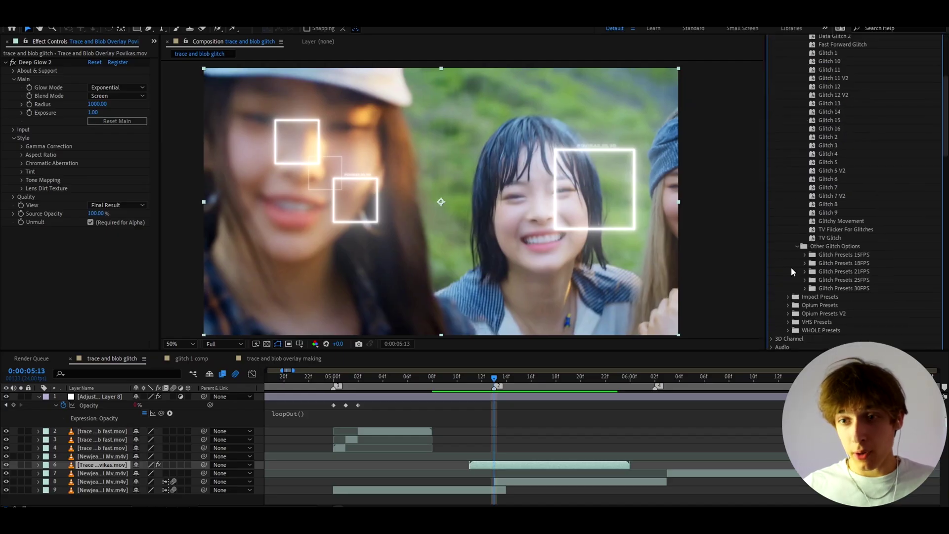
left_click(796, 246)
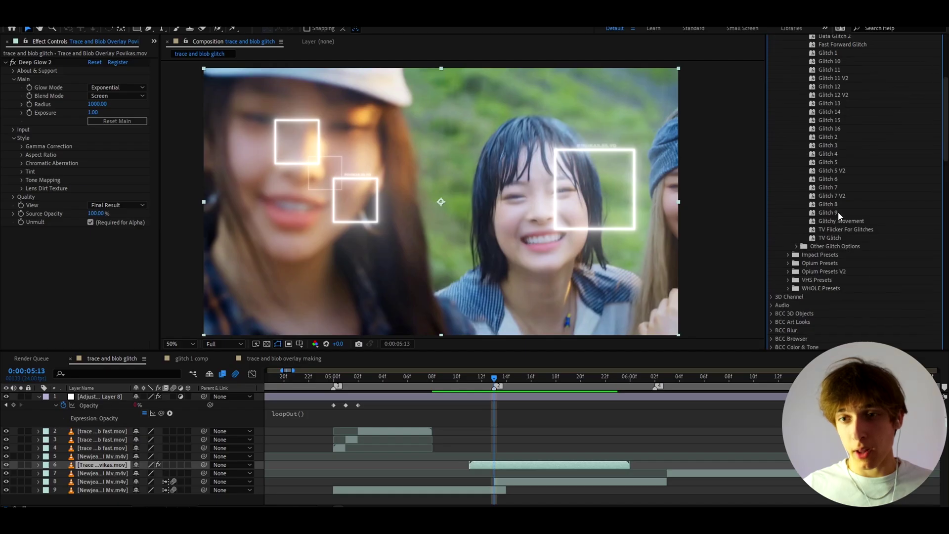
scroll(838, 212, "up", 4)
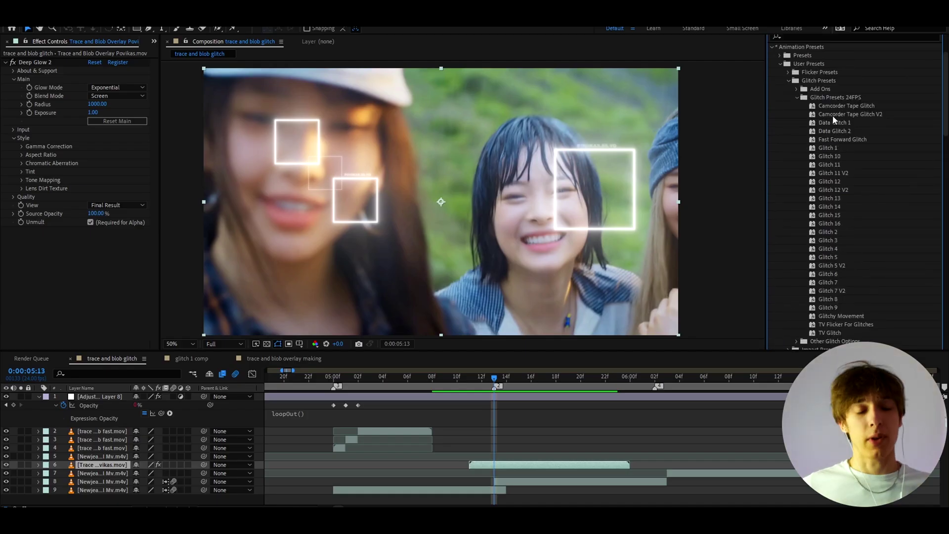
- Add an adjustment layer directly above the Povikas overlay, split it at 0:00:05:13 and delete the part before the cut
left_click(494, 464)
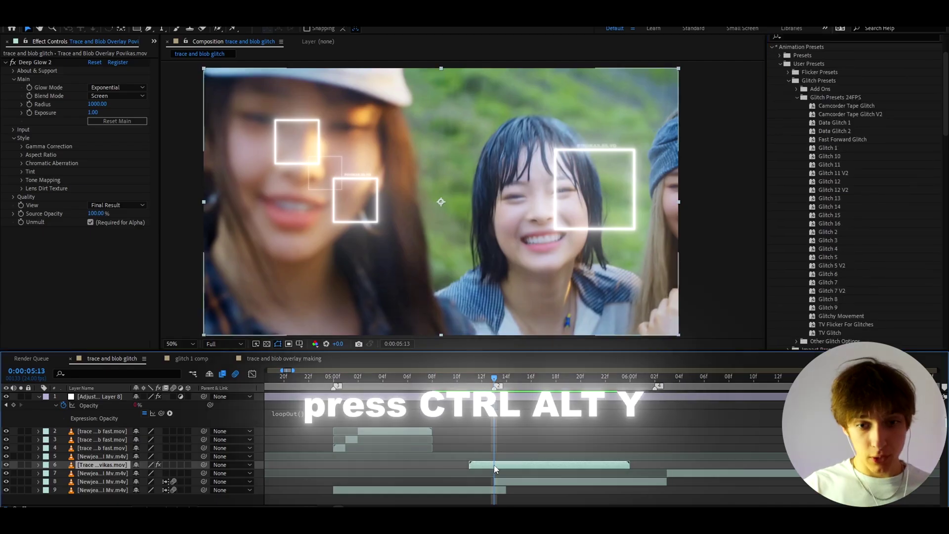
key("ctrl+alt+y")
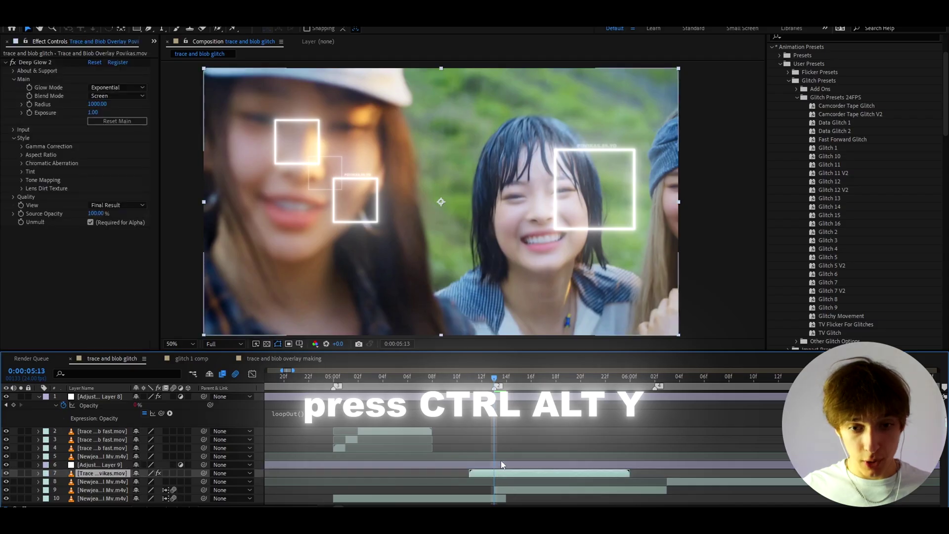
key("ctrl+shift+d")
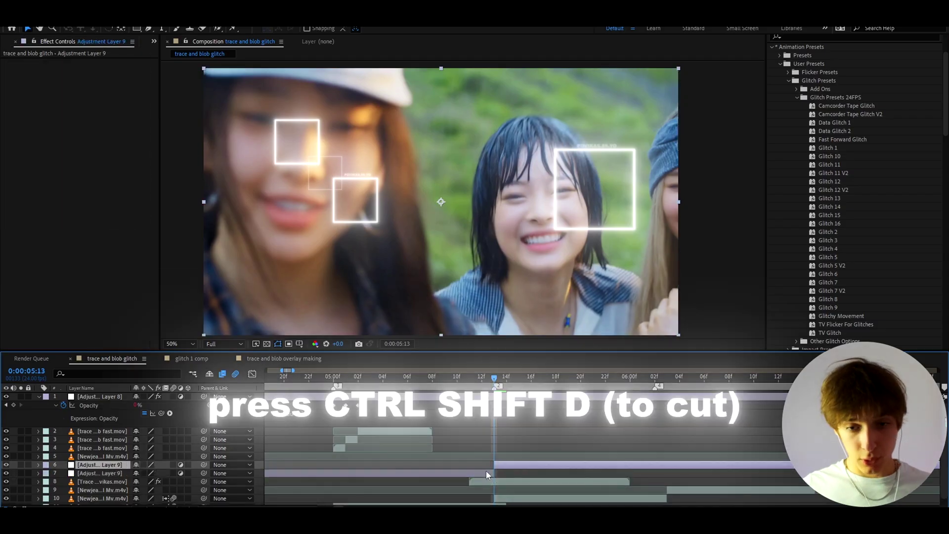
key("Delete")
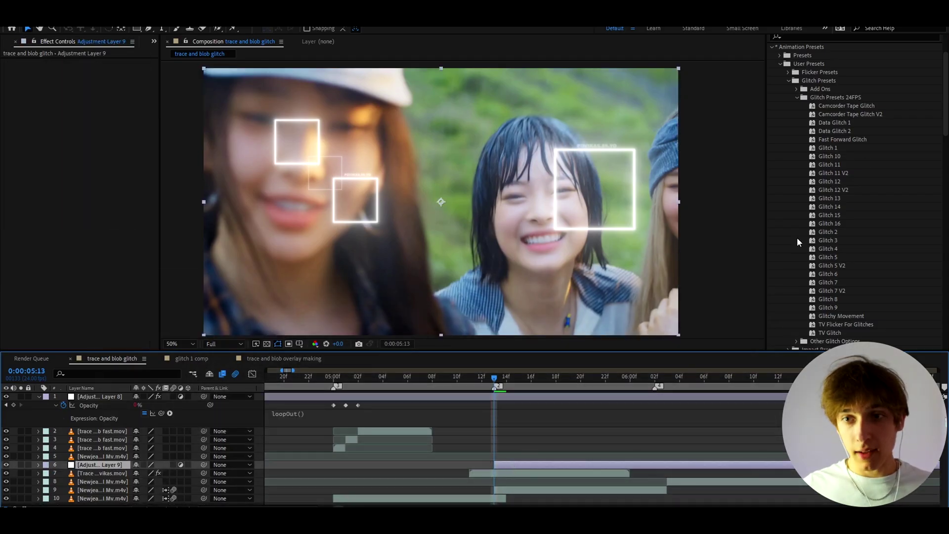
- Apply the Glitch 1 preset to the new adjustment layer and cut the layer at 0:00:05:21, keeping only the earlier part
double_click(830, 147)
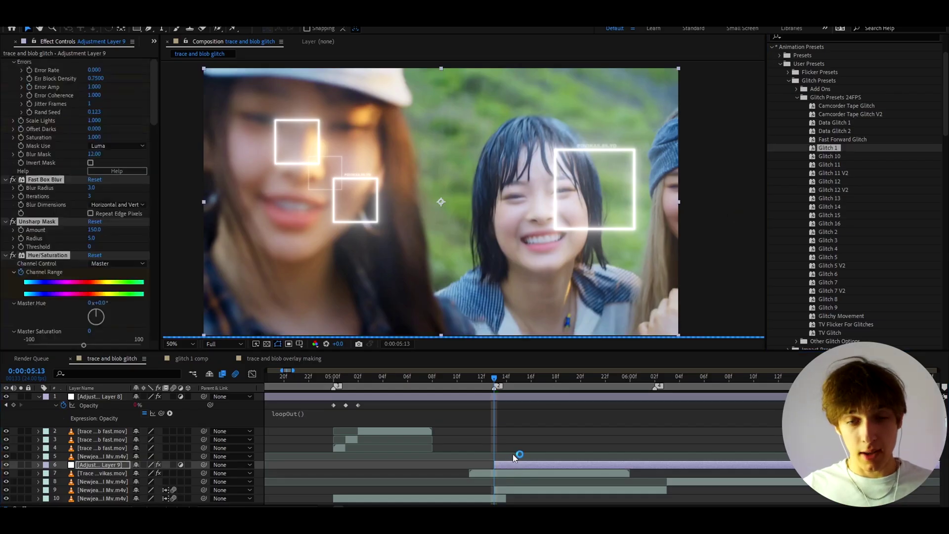
scroll(570, 479, "up", 1)
left_click_drag(595, 385, 607, 385)
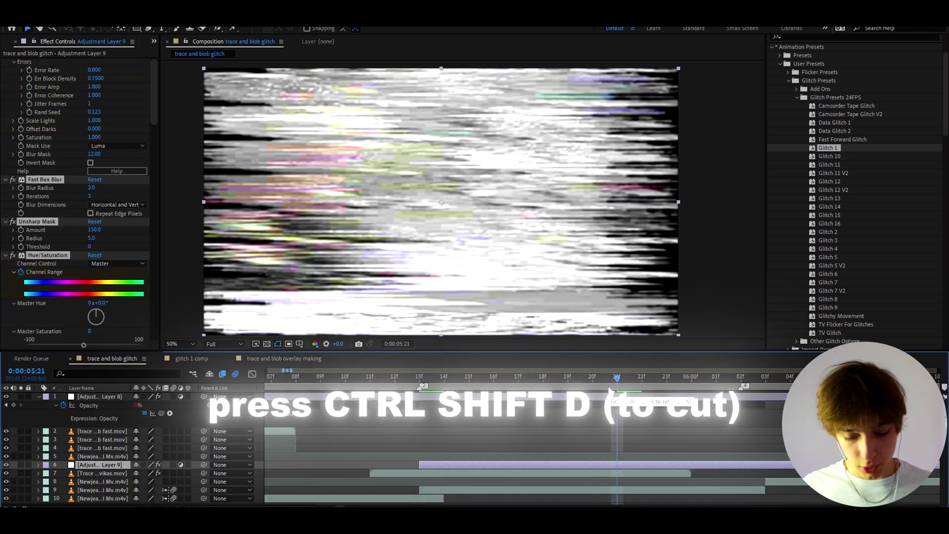
key("ctrl+shift+d")
- Shift the Povikas overlay to start at 0:00:05:13 and move the clip starting at that frame directly beneath it
left_click_drag(617, 388, 431, 394)
left_click_drag(399, 475, 455, 475)
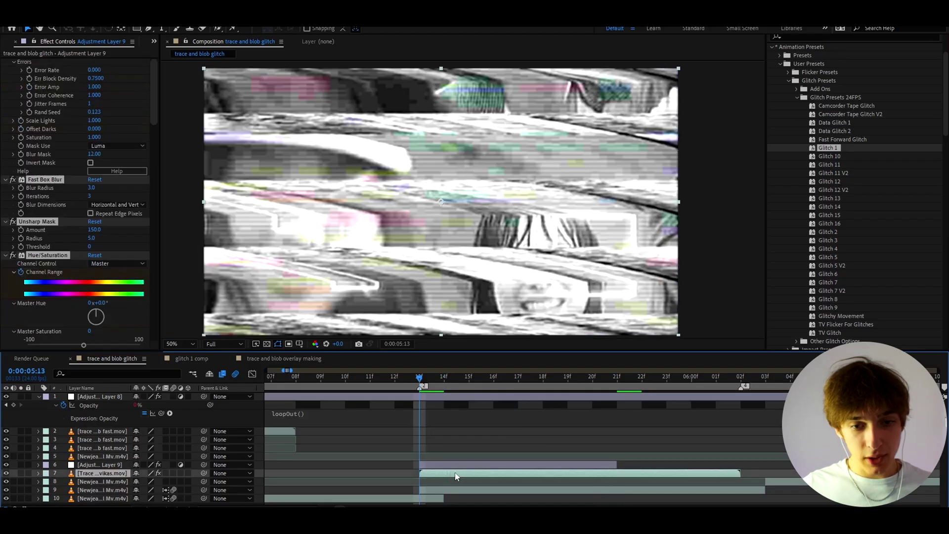
left_click(426, 491)
left_click_drag(70, 494, 88, 479)
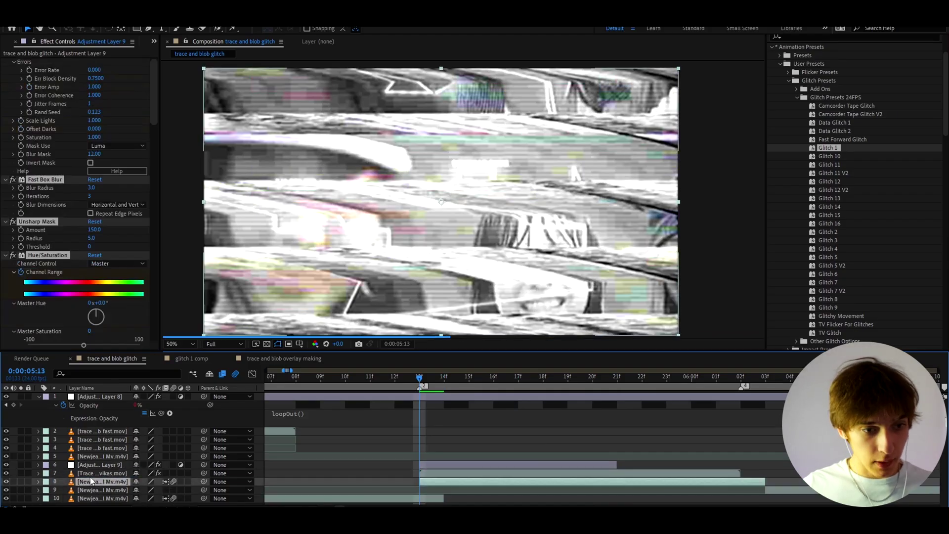
- Pre-compose the Glitch 1 adjustment layer, the Povikas overlay and the clip beneath them into a composition named stutter
left_click(88, 473)
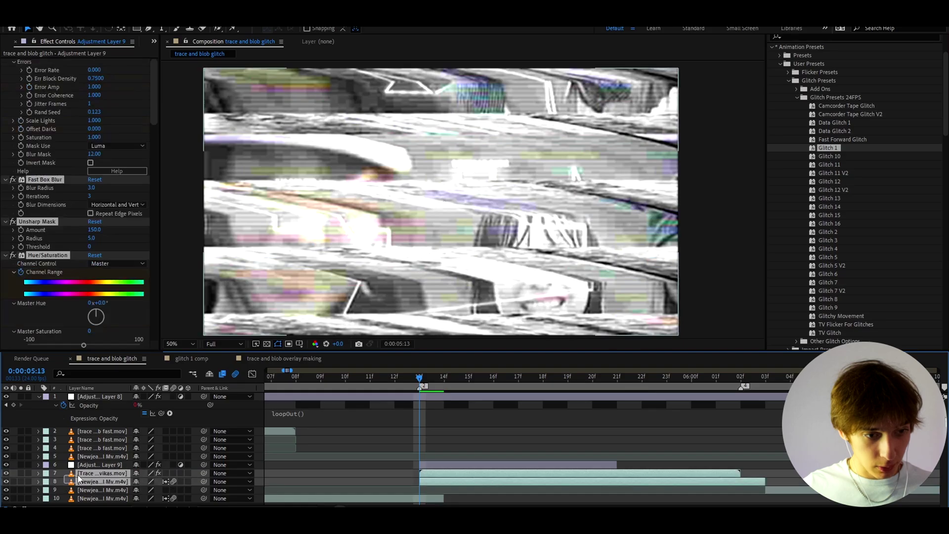
right_click(104, 466)
left_click(147, 411)
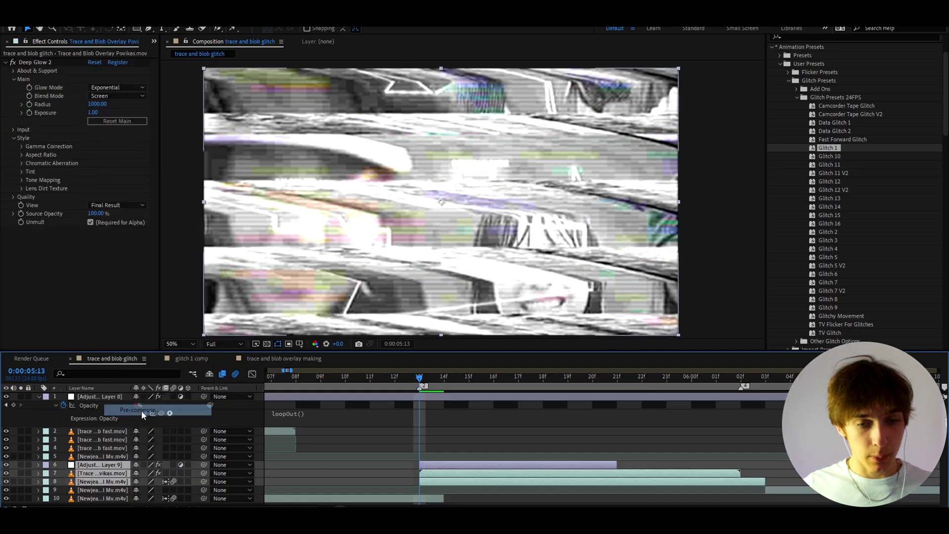
type("sut")
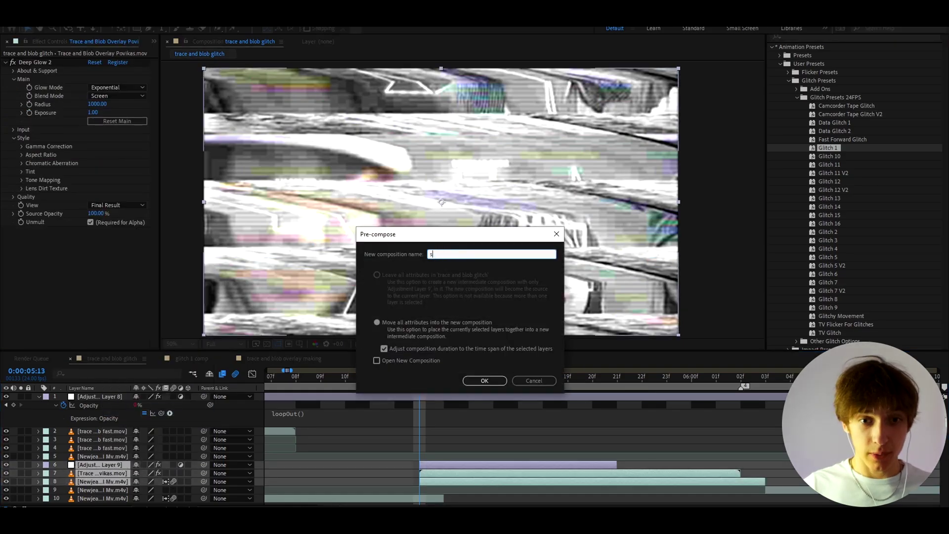
left_click(475, 384)
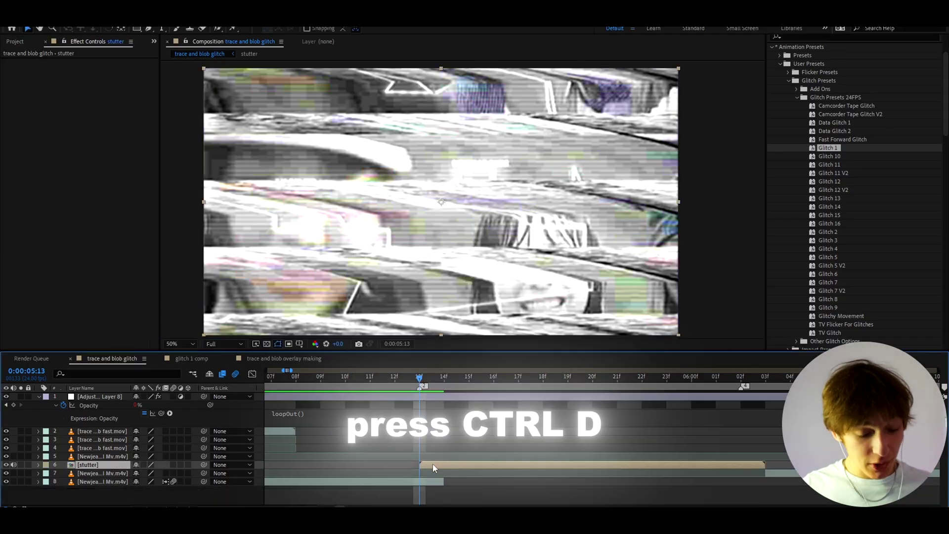
- Duplicate the stutter precomp and shift the upper copy to start at 0:00:05:15, with the playhead at 0:00:05:14
key("ctrl+d")
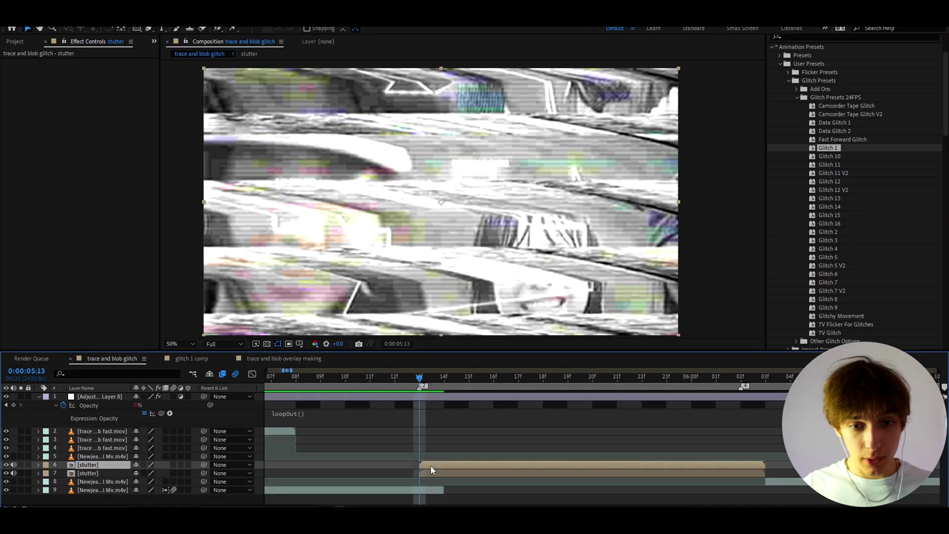
left_click_drag(431, 466, 456, 461)
left_click(449, 379)
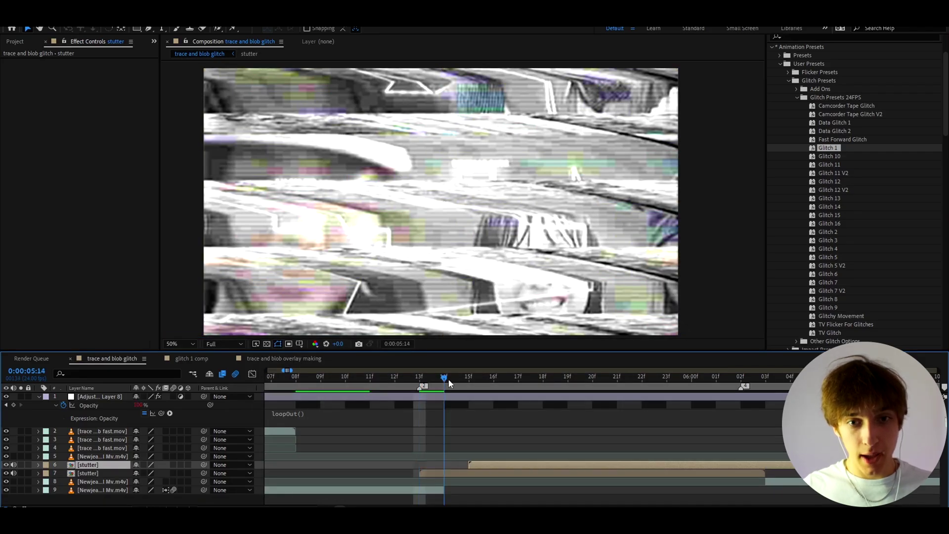
- Duplicate the upper stutter copy, cut away the new copy's part before 0:00:05:17, and shift it to start at 0:00:05:18
left_click(468, 379)
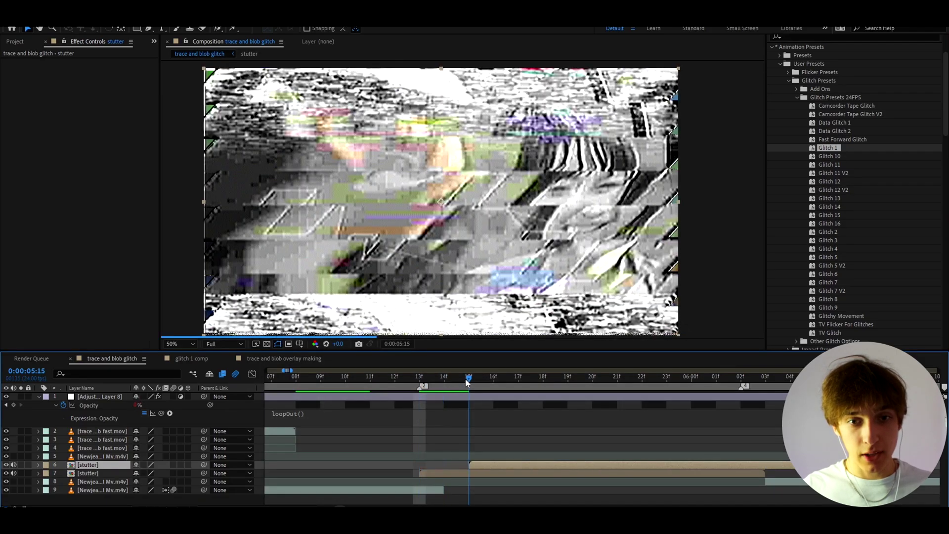
left_click_drag(466, 380, 488, 383)
left_click(492, 383)
left_click(518, 383)
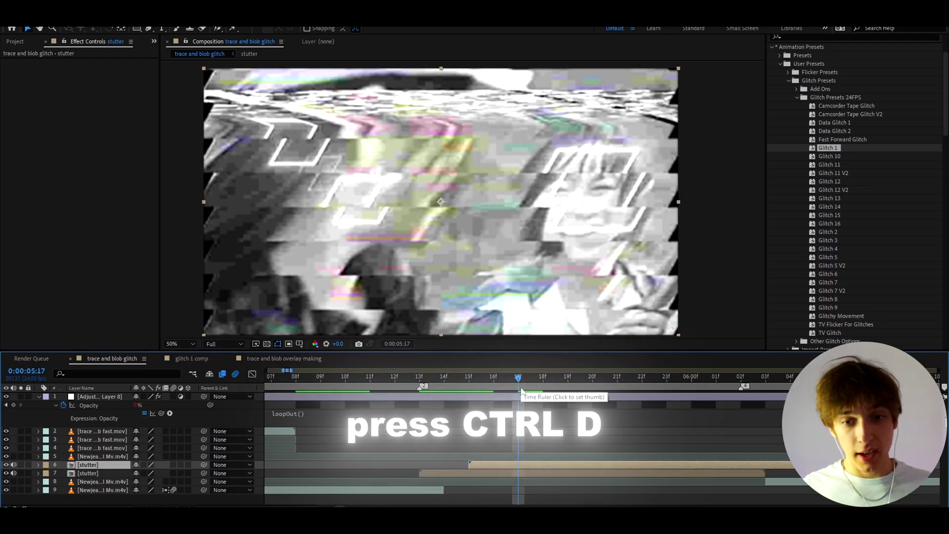
key("ctrl+d")
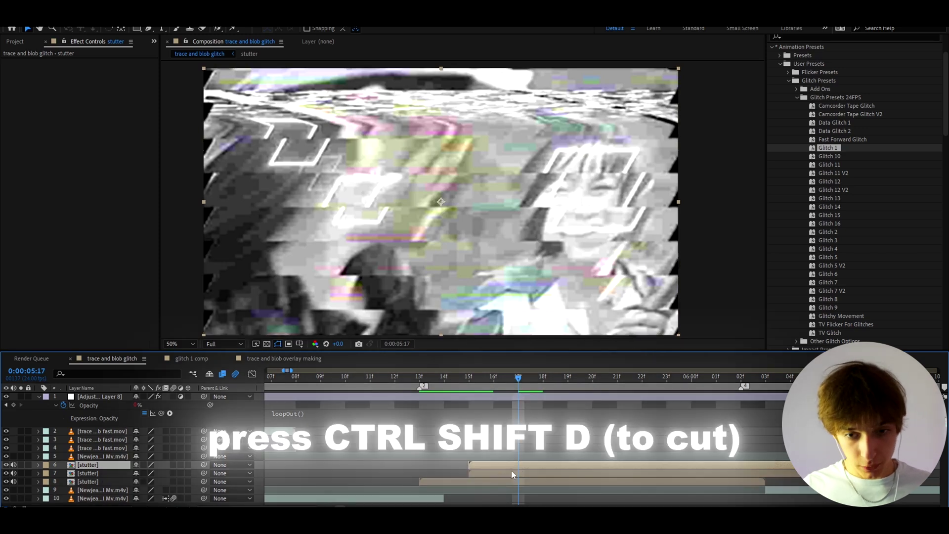
key("ctrl+shift+d")
key("Delete")
left_click_drag(528, 465, 551, 462)
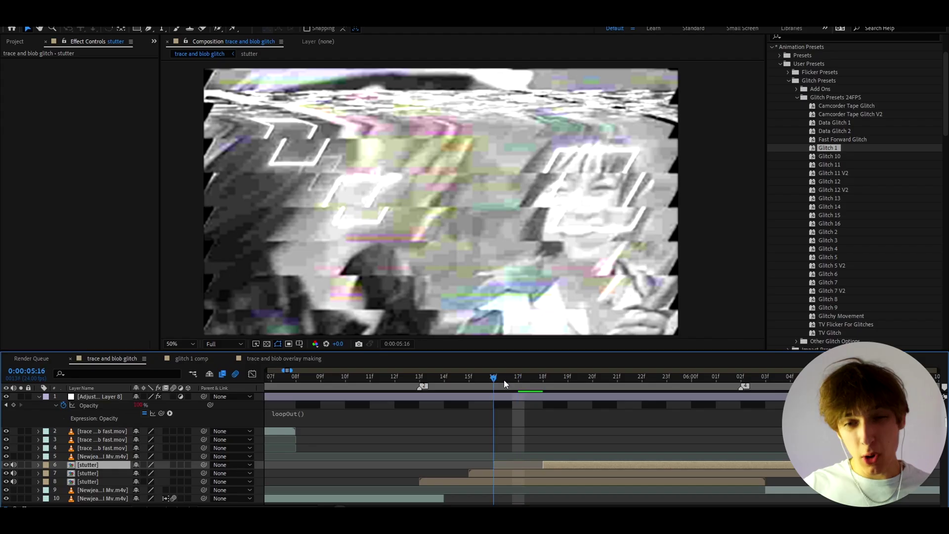
- Duplicate the topmost stutter layer and shift the new copy to start at 0:00:05:20
left_click(540, 379)
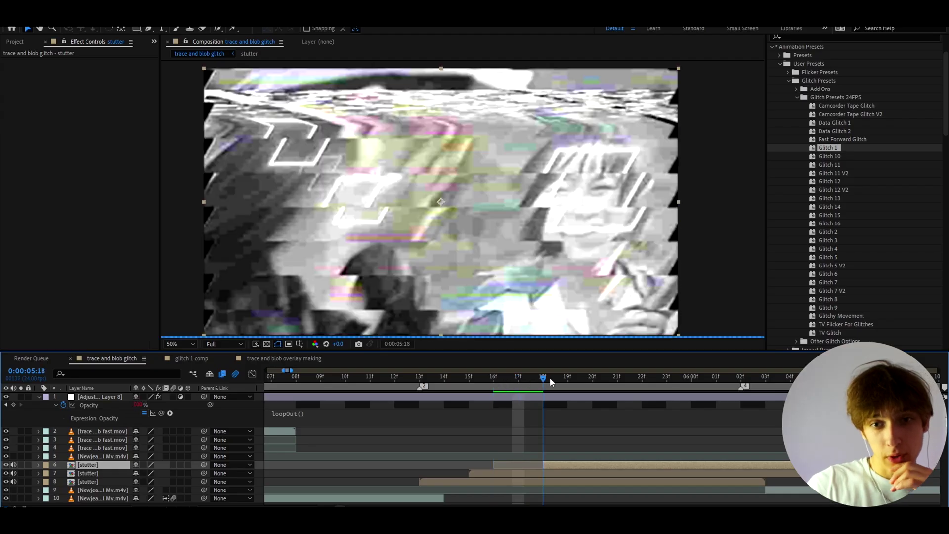
left_click(560, 384)
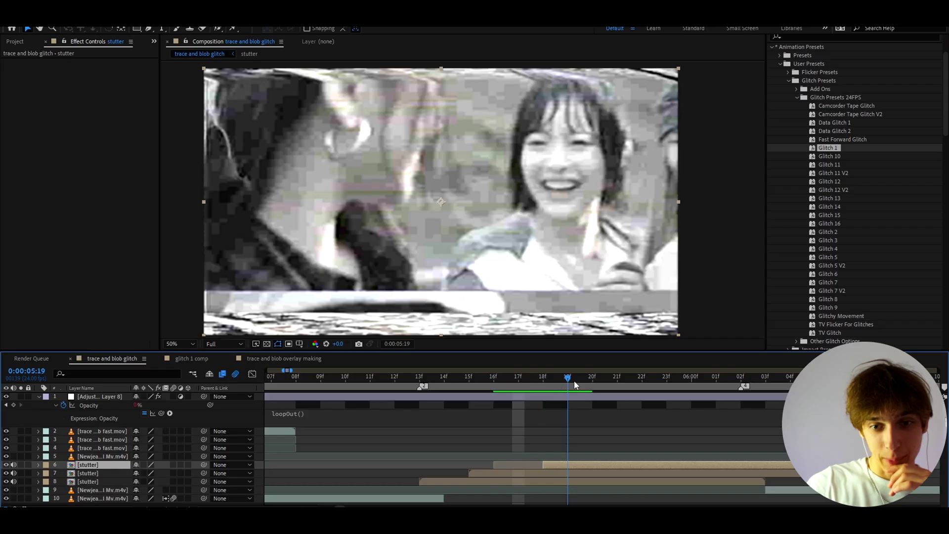
left_click(586, 379)
key("ctrl+d")
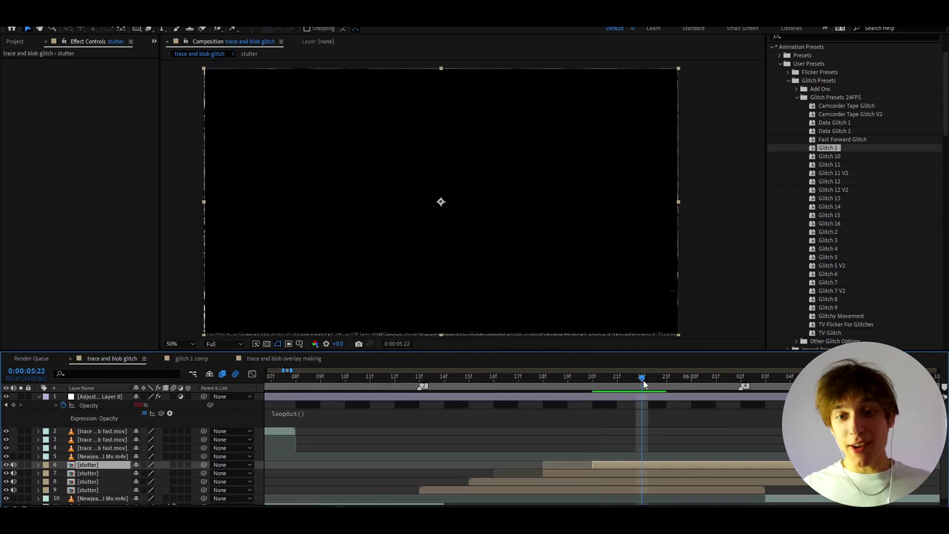
- Cut the topmost stutter copy at 0:00:06:01, delete its later part, and preview the stutter section from 0:00:05:09
left_click_drag(644, 382, 684, 377)
left_click(727, 376)
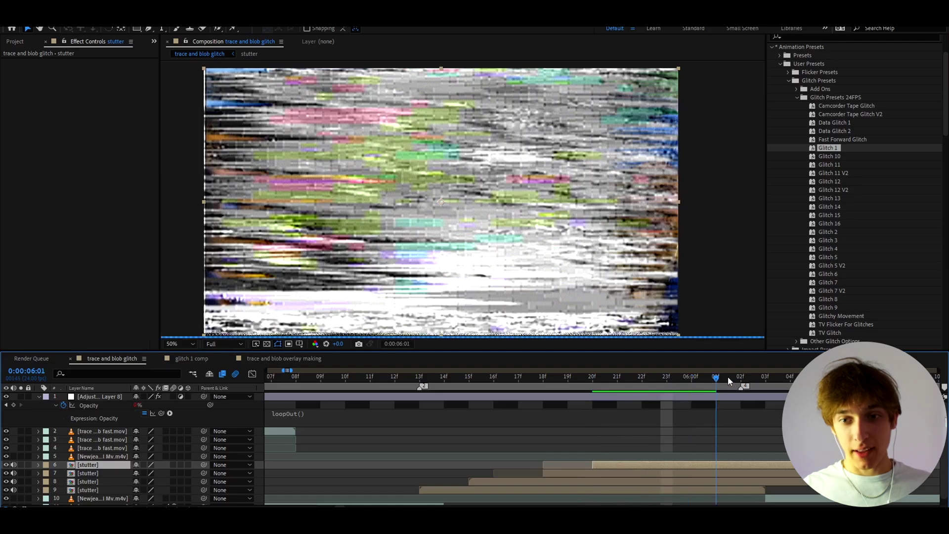
key("ctrl+d")
key("alt+bracketleft")
key("Delete")
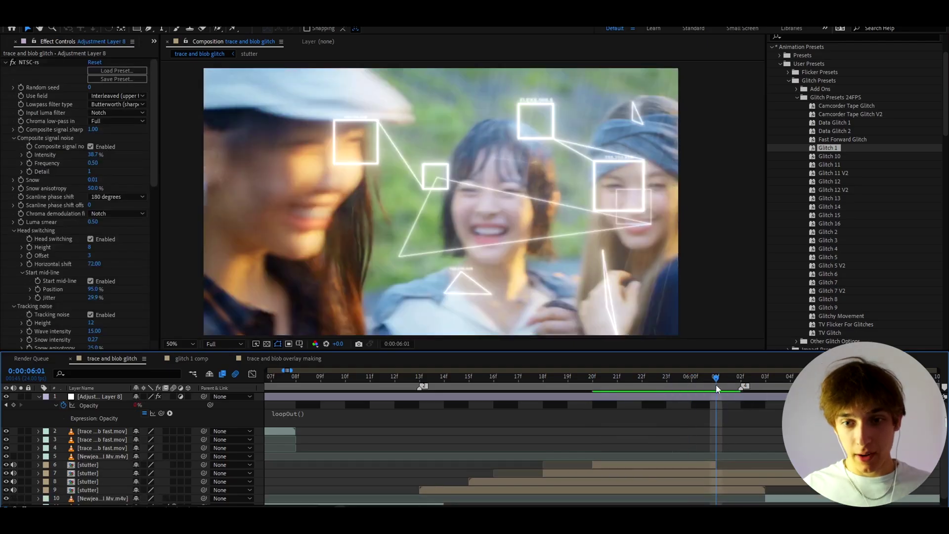
left_click_drag(716, 385, 325, 419)
key("space")
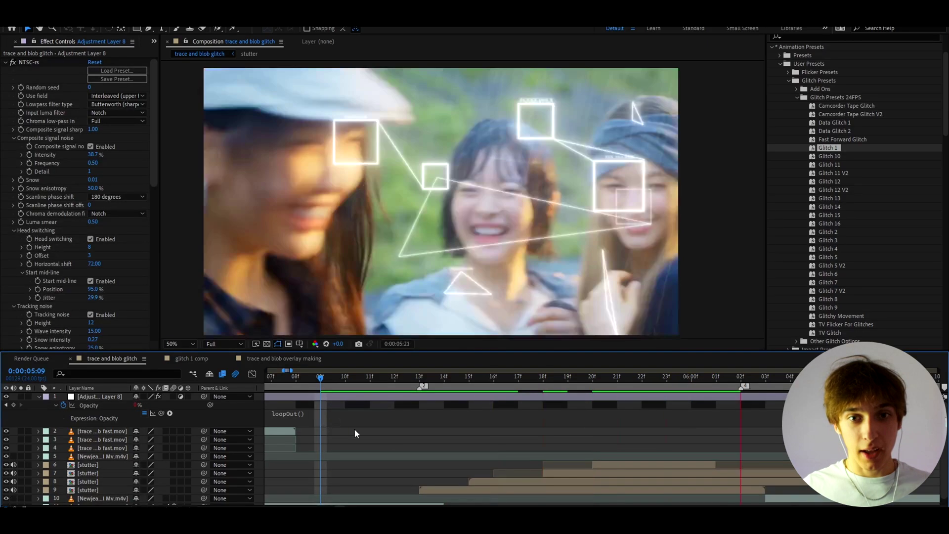
- Disable S_JpegDamage on the adjustment layer inside the stutter composition, then preview the glitch in the trace and blob glitch composition
key("minus")
left_click_drag(376, 383, 380, 389)
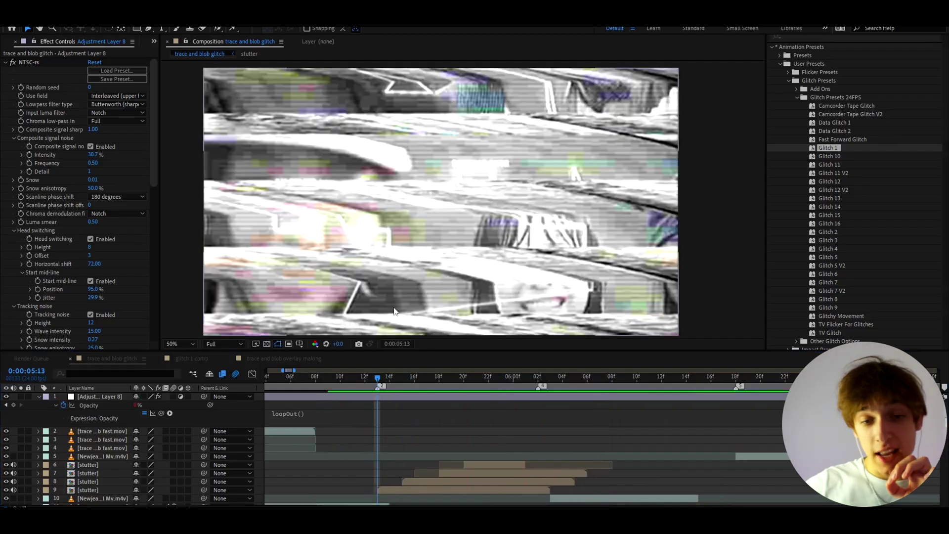
left_click(399, 490)
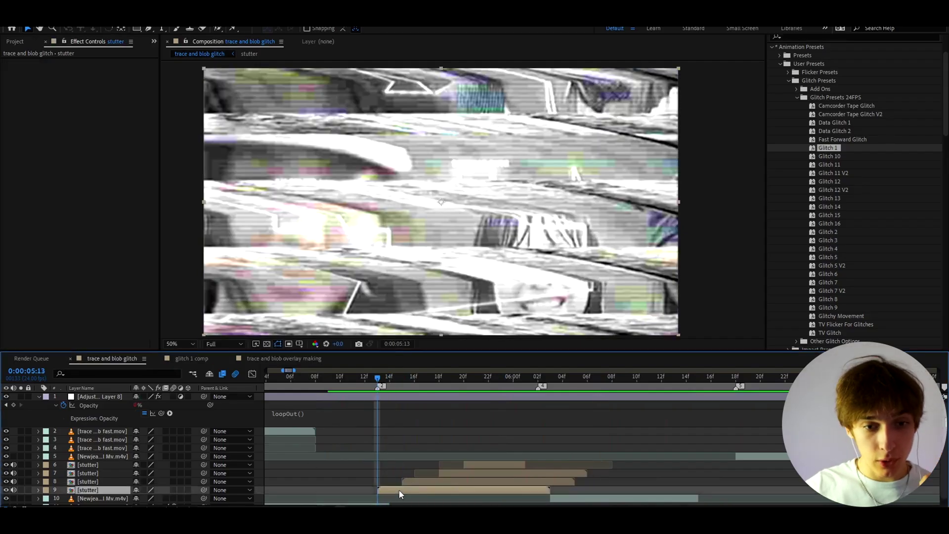
double_click(399, 490)
left_click(279, 396)
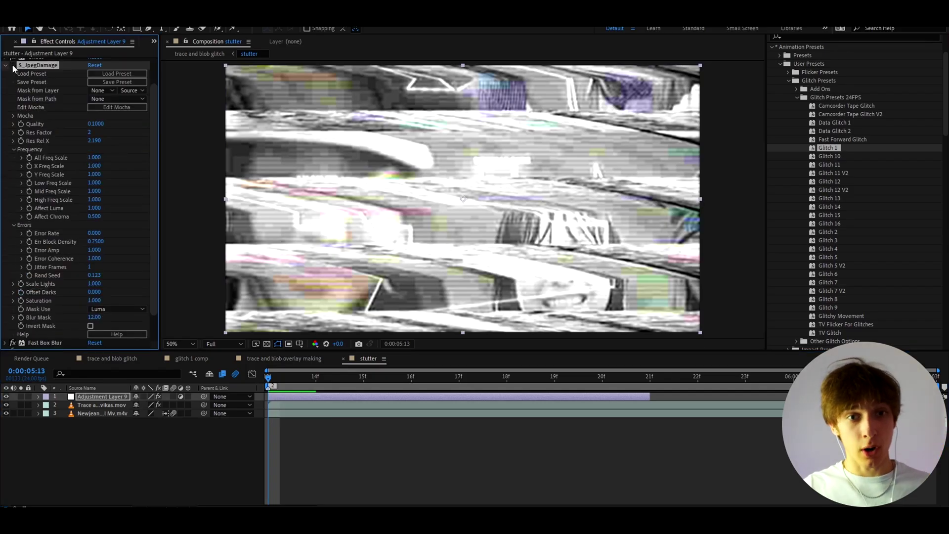
left_click(110, 357)
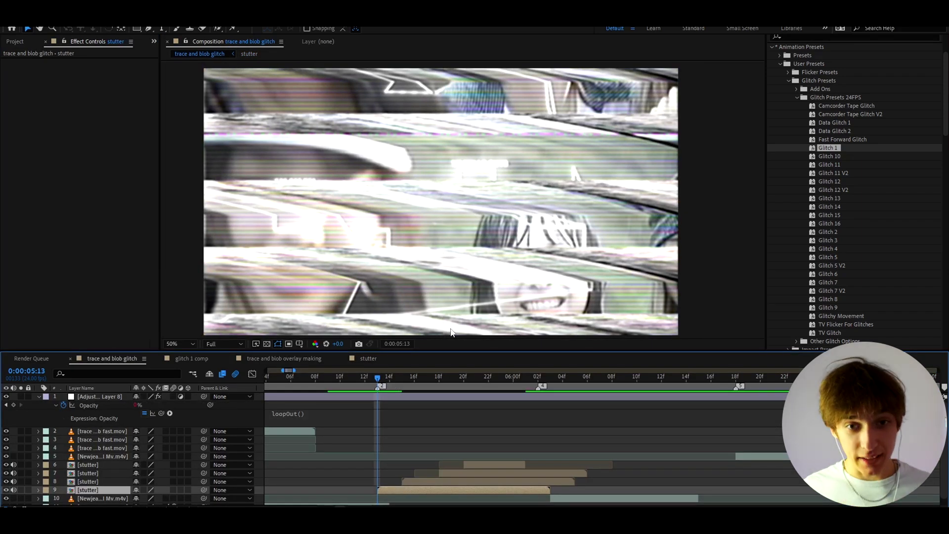
key("space")
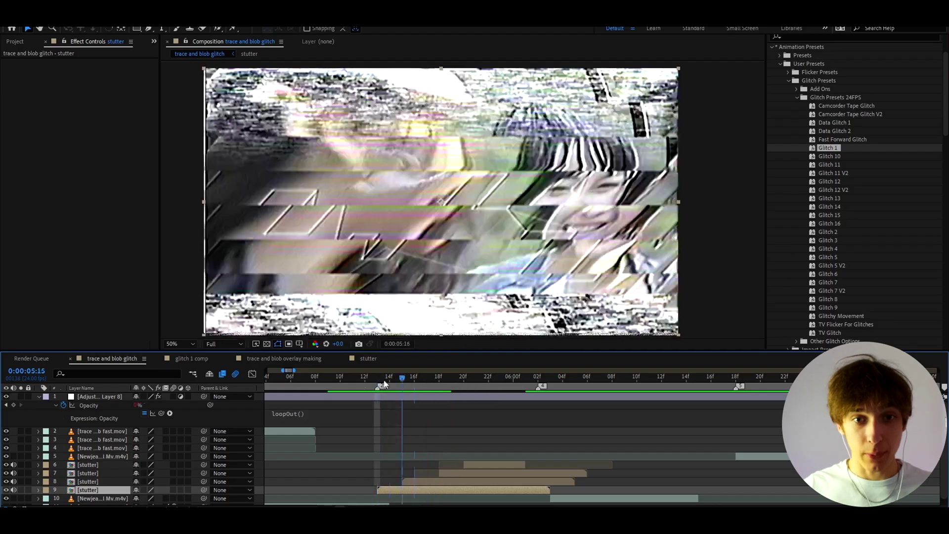
left_click(458, 384)
left_click_drag(459, 384, 316, 385)
key("space")
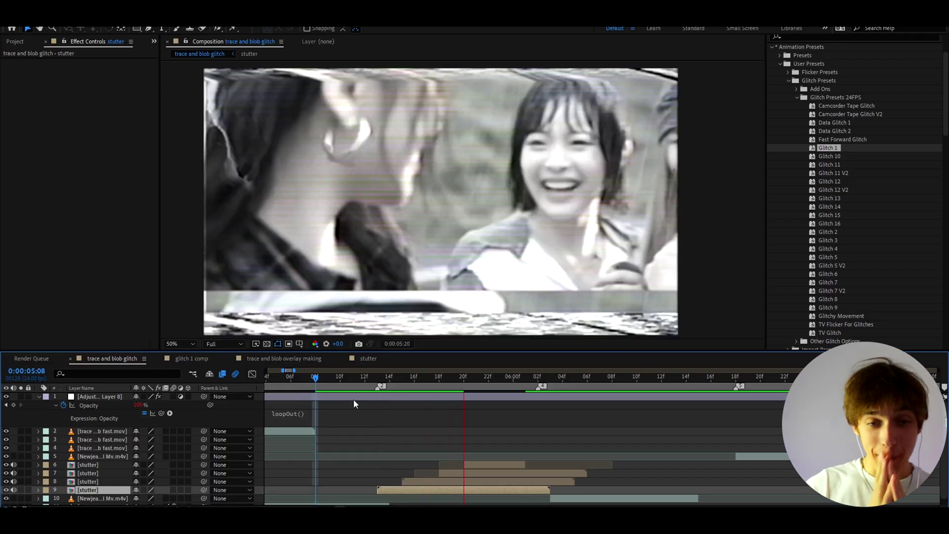
left_click(376, 385)
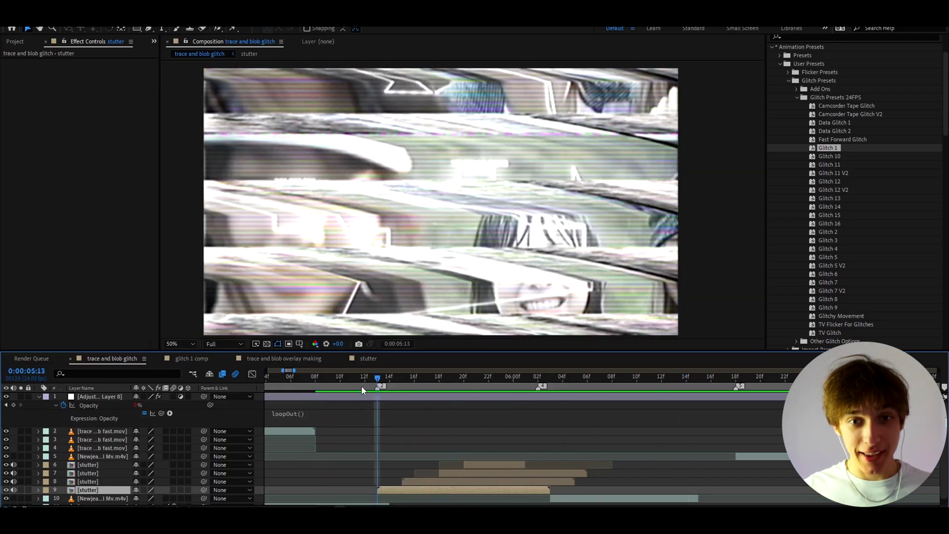
- Bring trace and blob fast.mov from the Trace And Blob Glitch folder into the timeline, starting at 0:00:06:06
left_click_drag(474, 385, 587, 388)
key("alt+Tab")
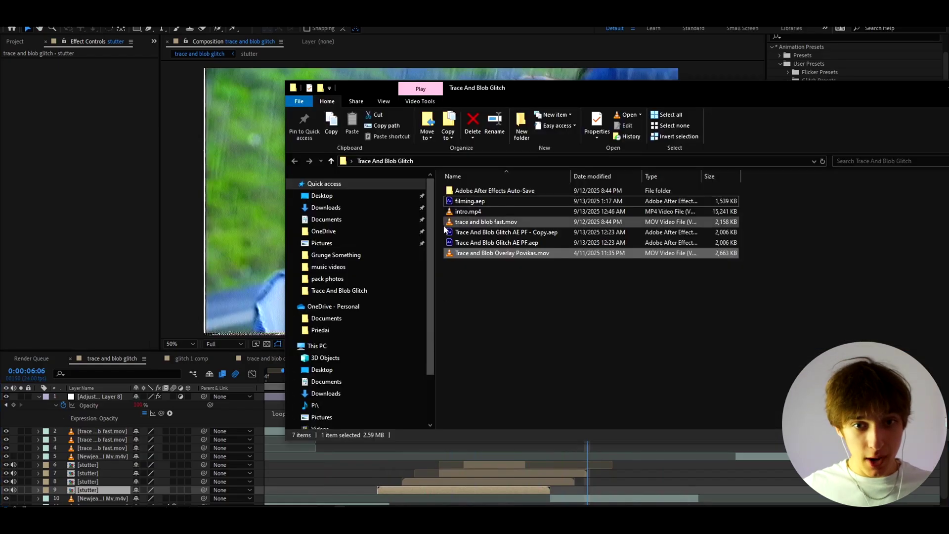
mouse_move(473, 224)
left_mouse_down()
mouse_move(494, 297)
mouse_move(609, 461)
left_mouse_up()
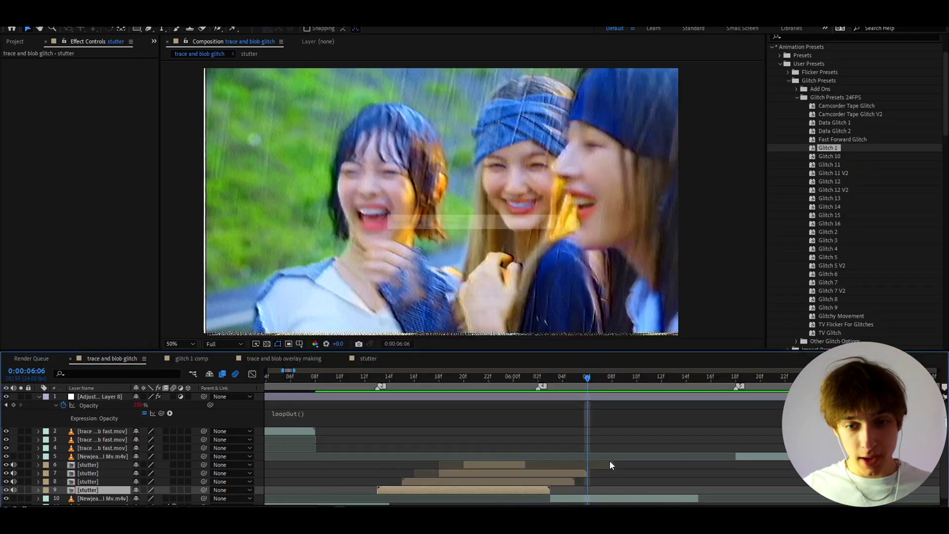
scroll(623, 489, "down", 1)
- Add an adjustment layer with the Glitch 10 preset beneath the new overlay, spanning 0:00:06:06 to 0:00:06:15, and preview it
left_click(606, 467)
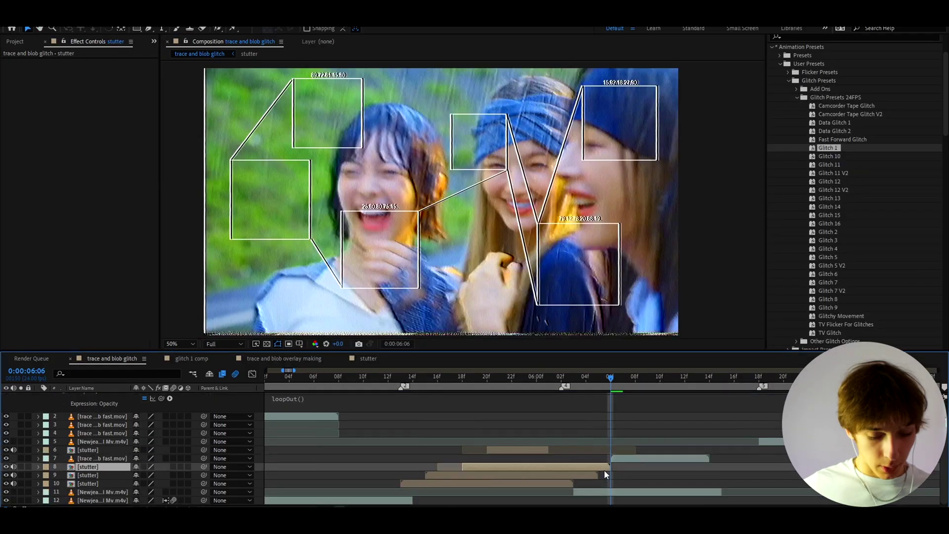
key("ctrl+alt+y")
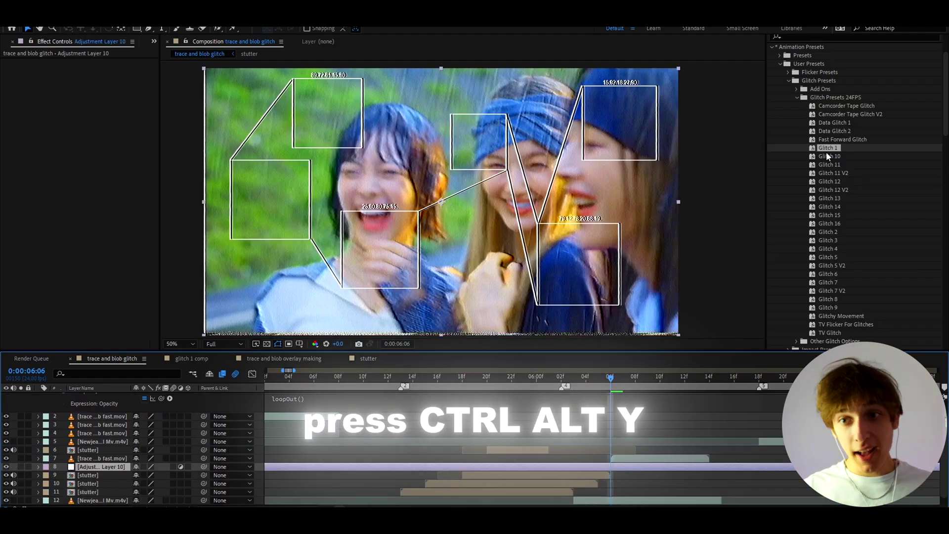
double_click(825, 156)
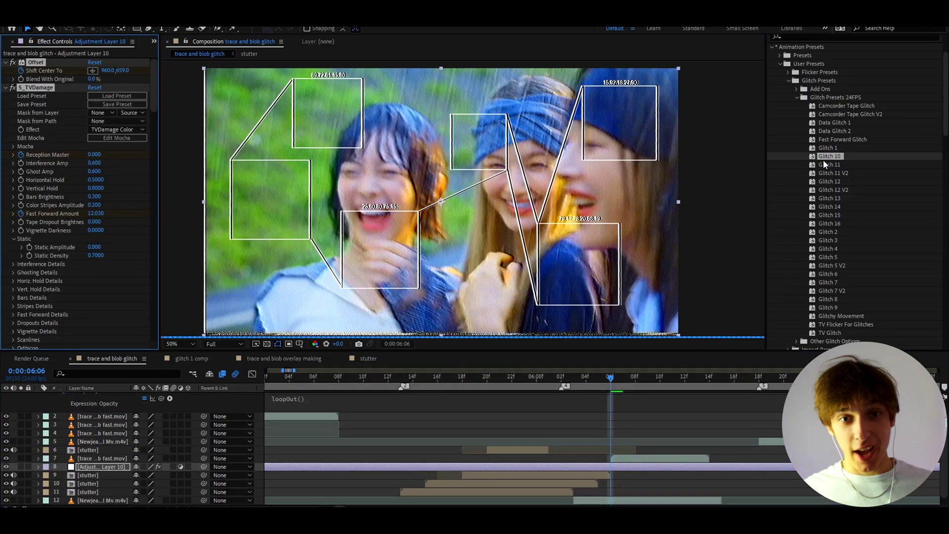
scroll(590, 452, "down", 1)
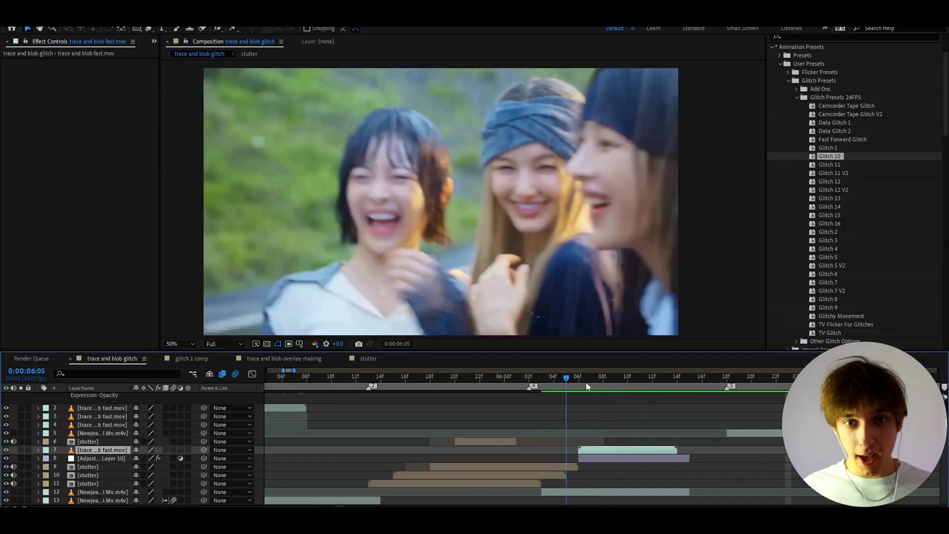
mouse_move(561, 388)
left_mouse_down()
mouse_move(690, 387)
mouse_move(561, 393)
mouse_move(540, 406)
mouse_move(555, 384)
mouse_move(586, 386)
mouse_move(566, 410)
mouse_move(574, 374)
mouse_move(559, 389)
left_mouse_up()
key("space")
scroll(567, 400, "down", 2)
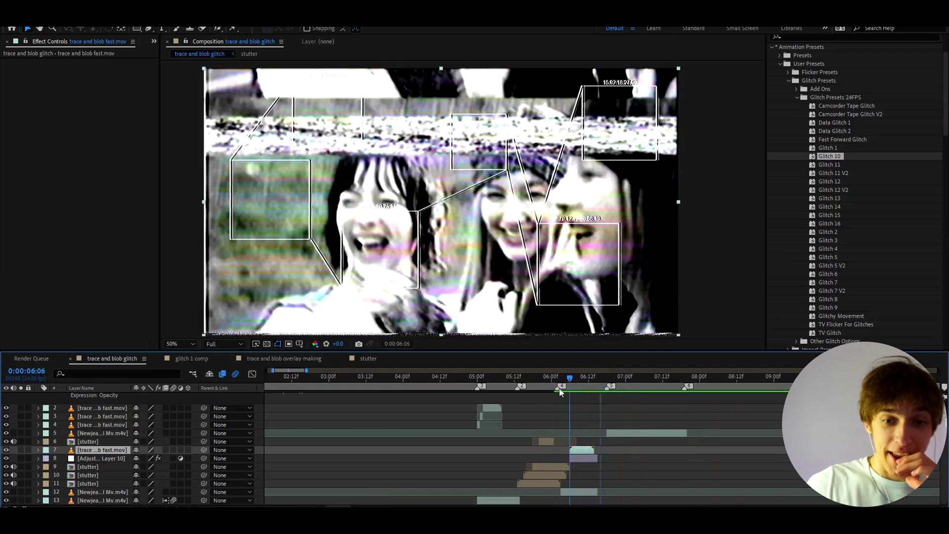
left_click(539, 393)
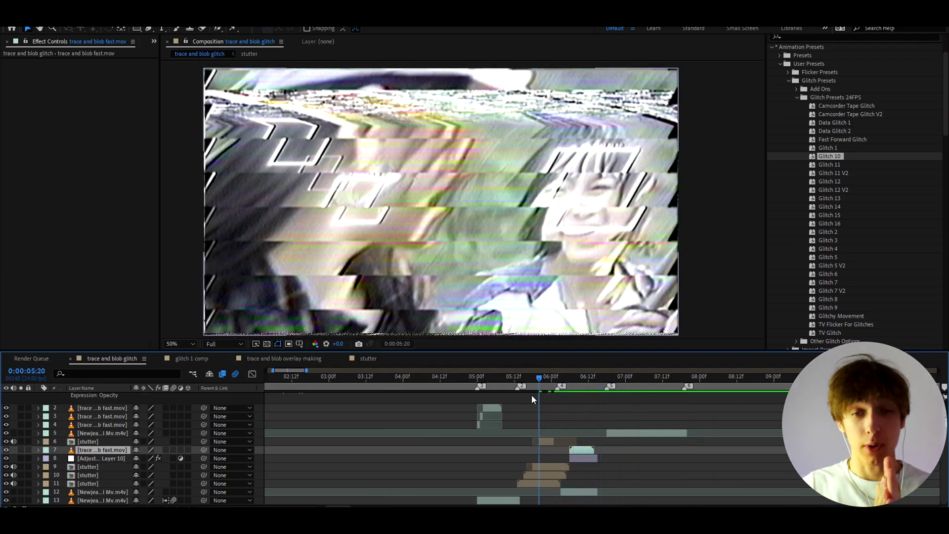
key("space")
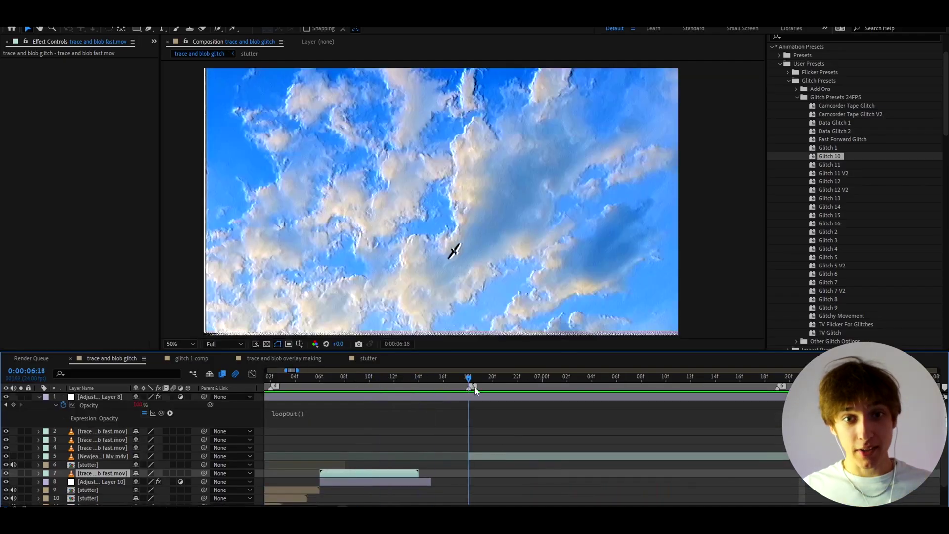
- Place trace and blob fast.mov above the sky clip starting at 0:00:06:18 and shift its boxes to the right in the frame
left_click_drag(474, 387, 459, 387)
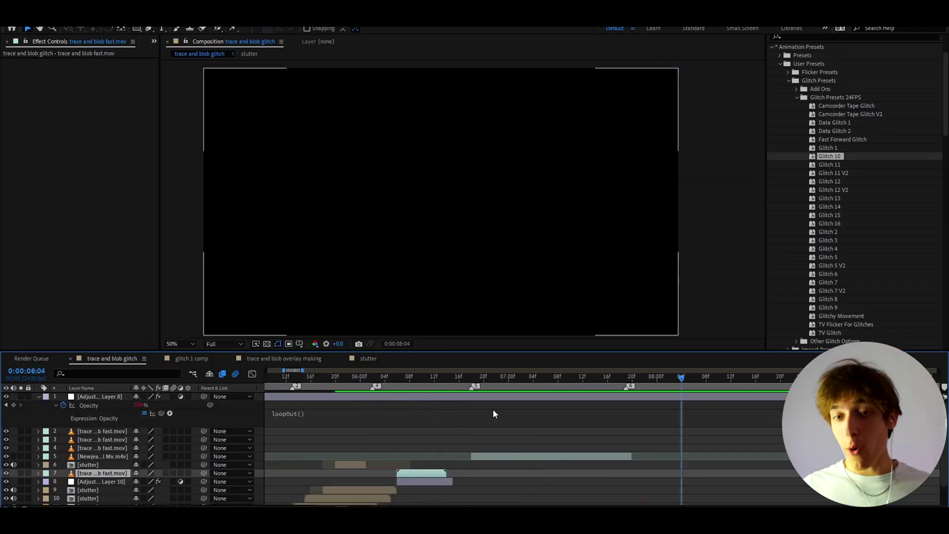
left_click(487, 456)
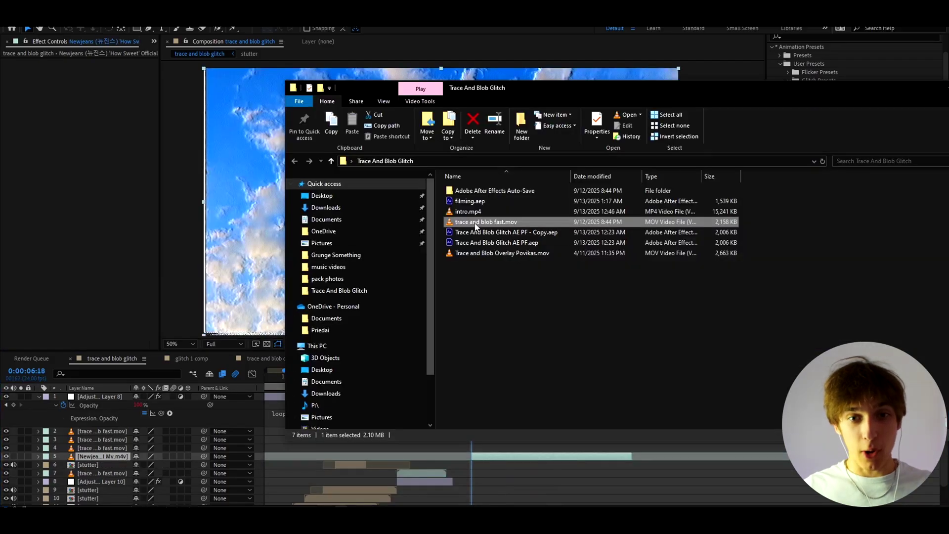
mouse_move(477, 222)
left_mouse_down()
mouse_move(470, 385)
mouse_move(490, 451)
left_mouse_up()
left_click_drag(106, 398, 123, 461)
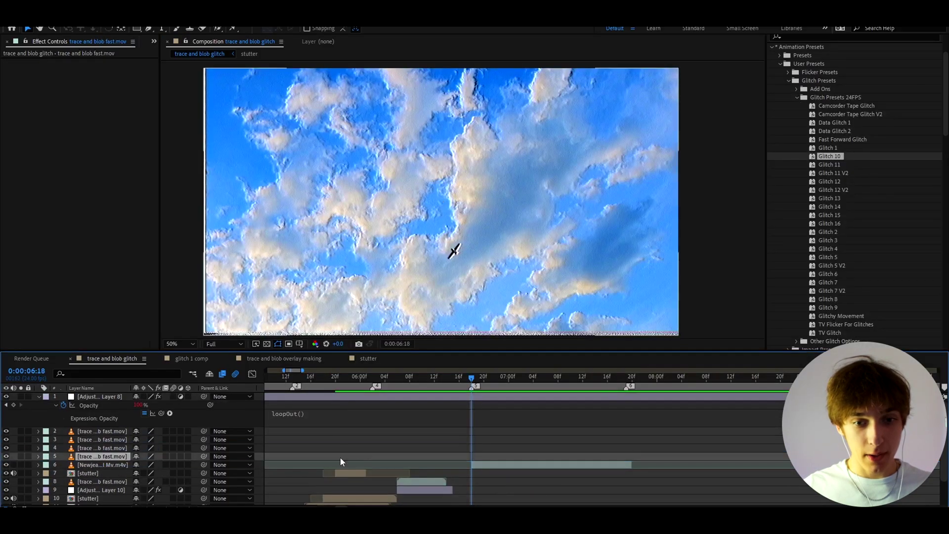
left_click_drag(395, 241, 466, 240)
scroll(482, 458, "up", 1)
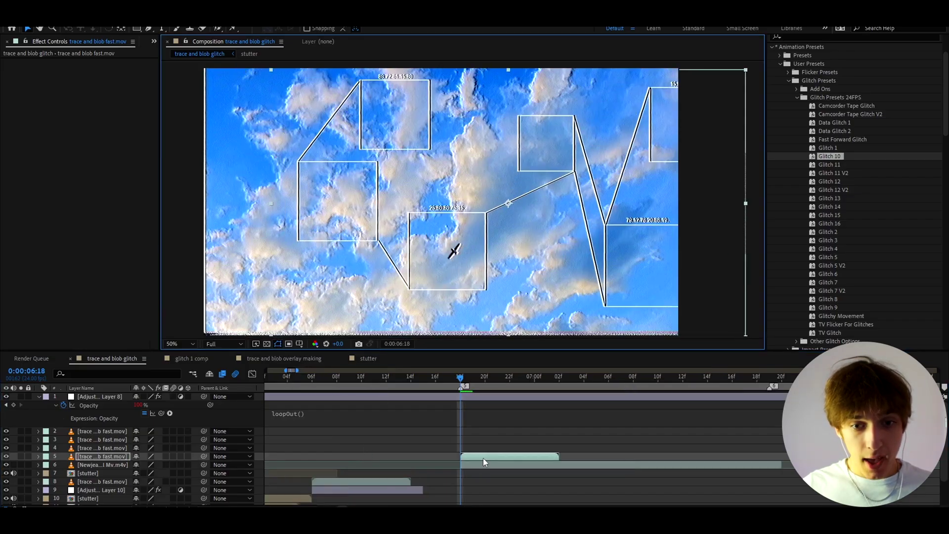
- Duplicate the sky clip's overlay, start the copy at 0:00:06:19, and move its boxes to the left in the frame
left_click(483, 458)
scroll(473, 459, "up", 1)
key("ctrl+d")
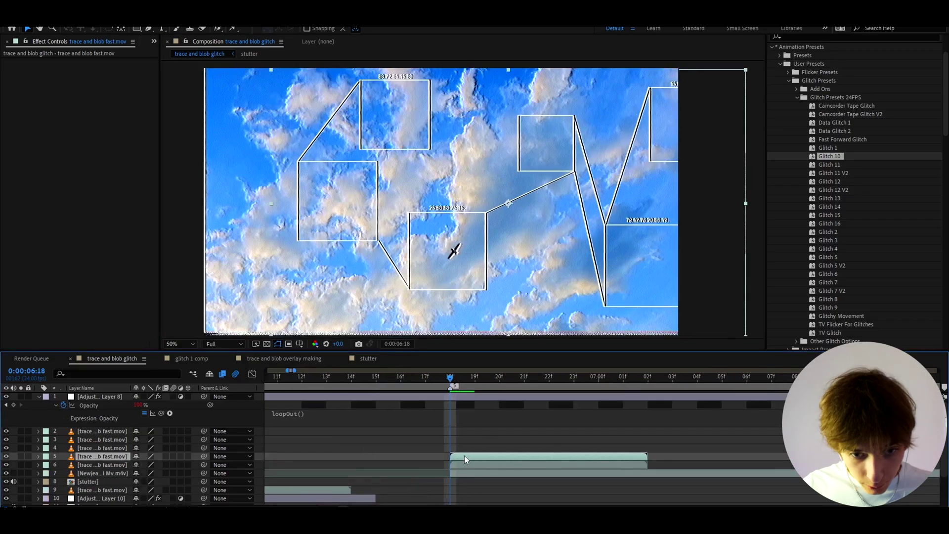
left_click_drag(464, 455, 489, 455)
left_click(475, 386)
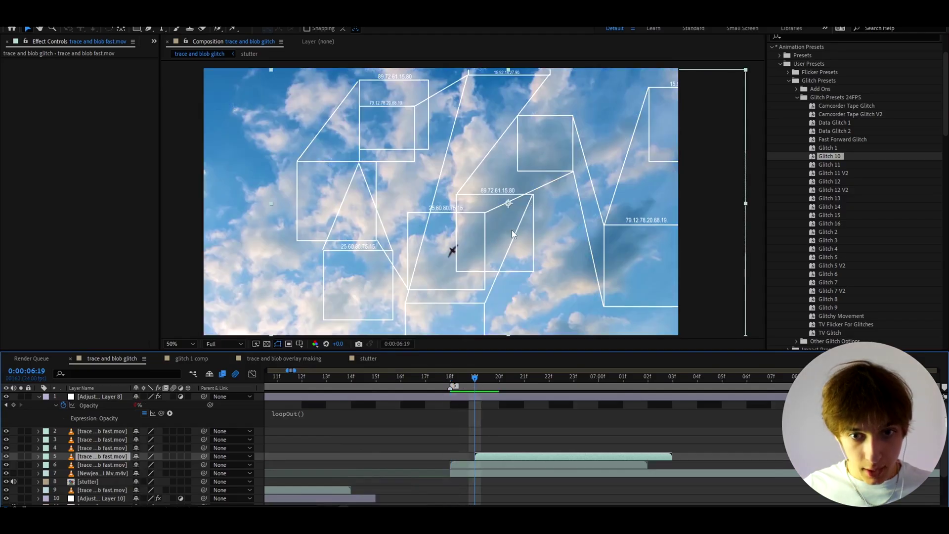
mouse_move(525, 219)
left_mouse_down()
mouse_move(500, 209)
mouse_move(465, 238)
mouse_move(460, 224)
left_mouse_up()
- Duplicate the overlay starting at 0:00:06:19 and shift the new copy to start at 0:00:07:02
scroll(412, 445, "down", 1)
left_click(517, 380)
key("ctrl+d")
left_click_drag(467, 455, 554, 451)
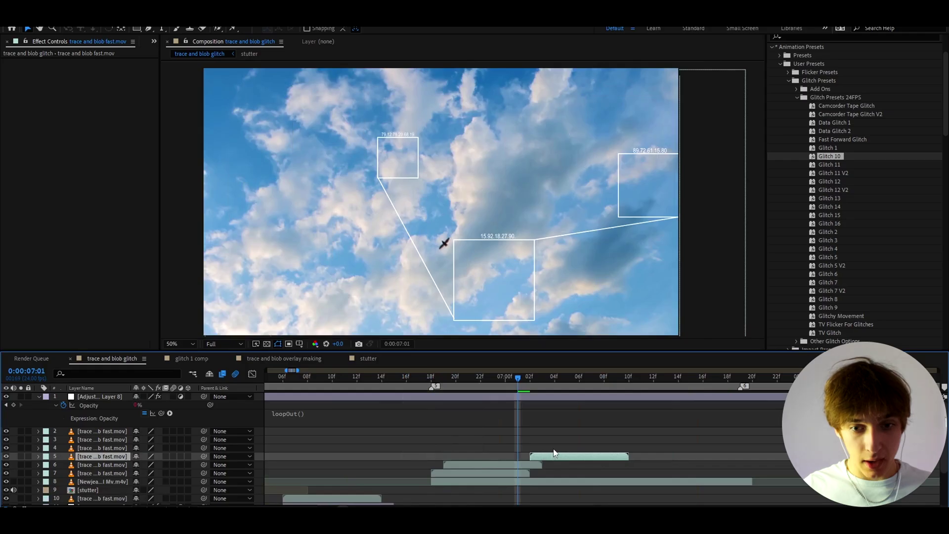
- Apply the Deep Glow effect to the overlay copy that starts at 0:00:07:02 and return the playhead to 0:00:07:00
left_click(555, 382)
key("ctrl+space")
type("dee")
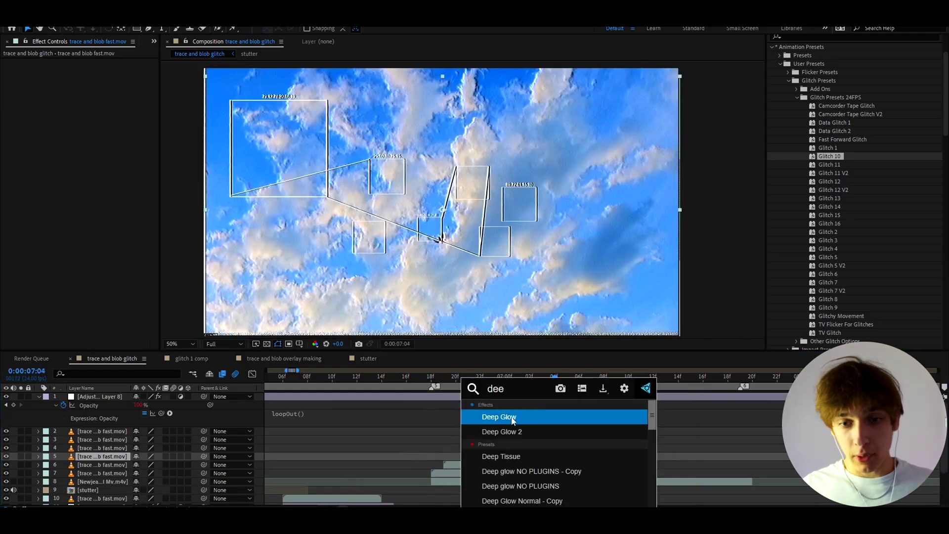
left_click(512, 418)
left_click_drag(551, 381, 497, 389)
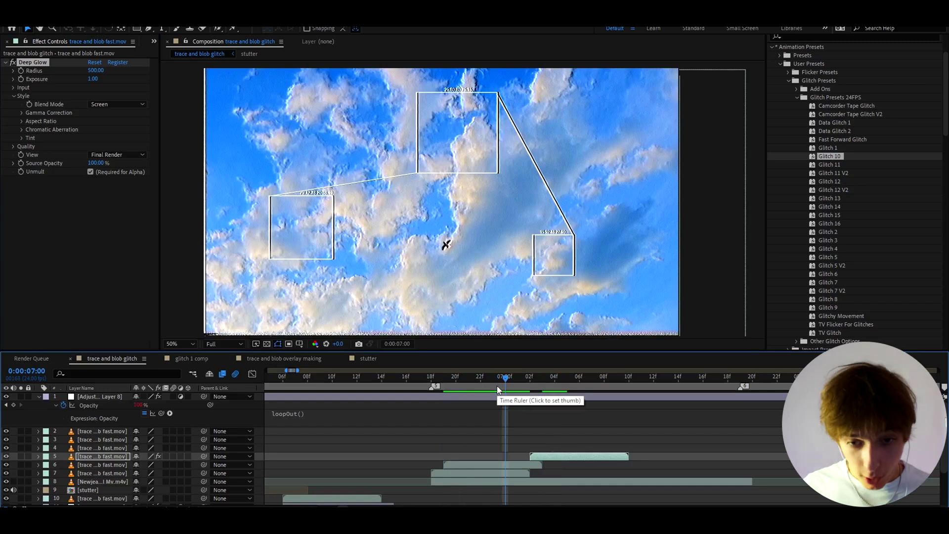
- Add an adjustment layer above the overlay copy starting at 0:00:07:02 and apply the Glitch 4 preset to it
key("ctrl+alt+y")
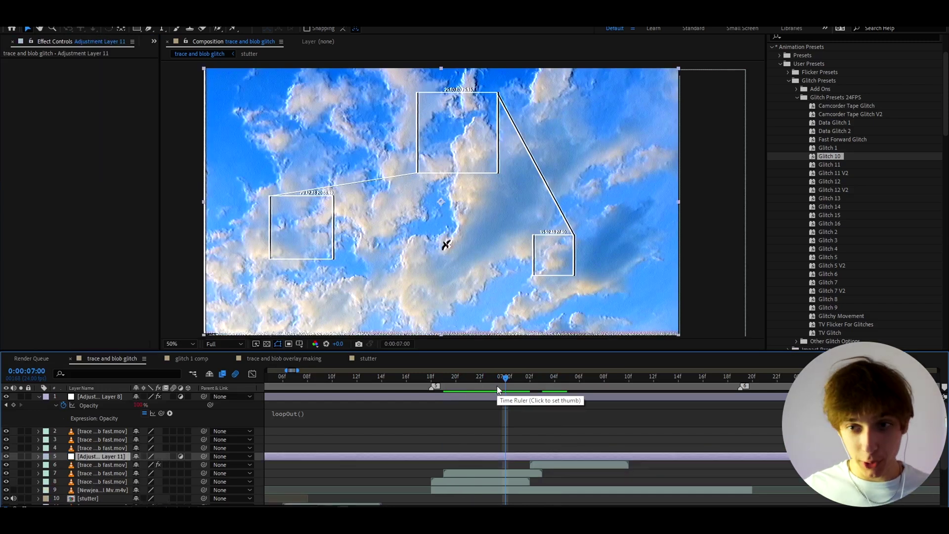
left_click(824, 246)
double_click(824, 246)
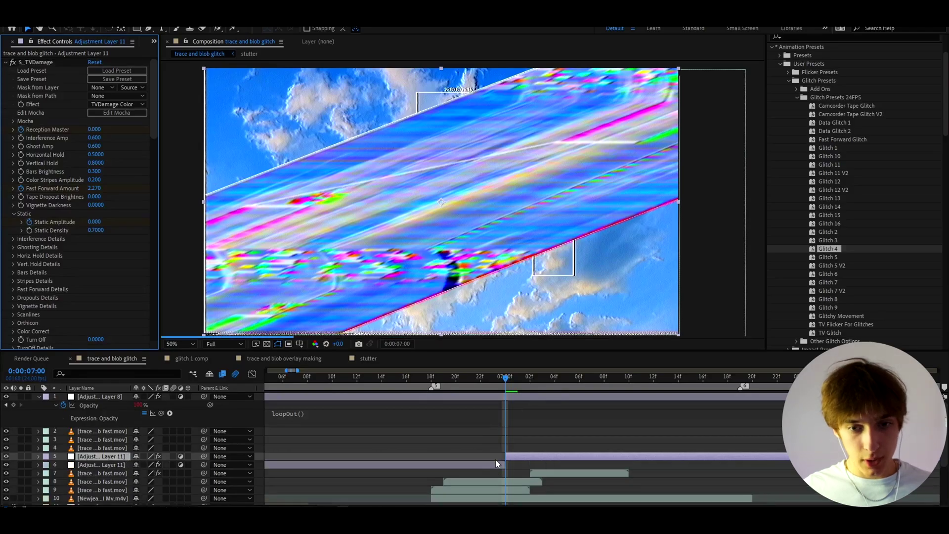
- Trim the Glitch 4 adjustment layer to run from 0:00:07:00 to 0:00:07:09
key("alt+bracketleft")
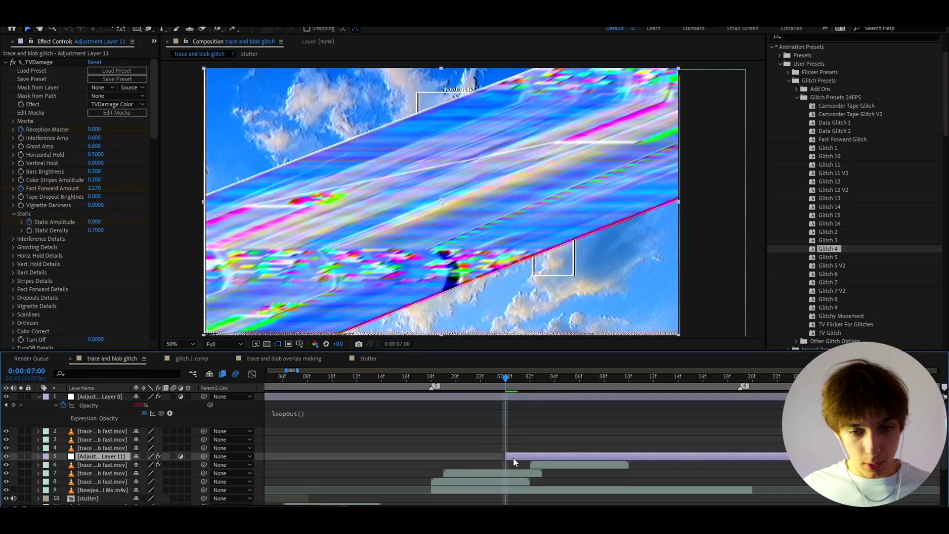
left_click(489, 459)
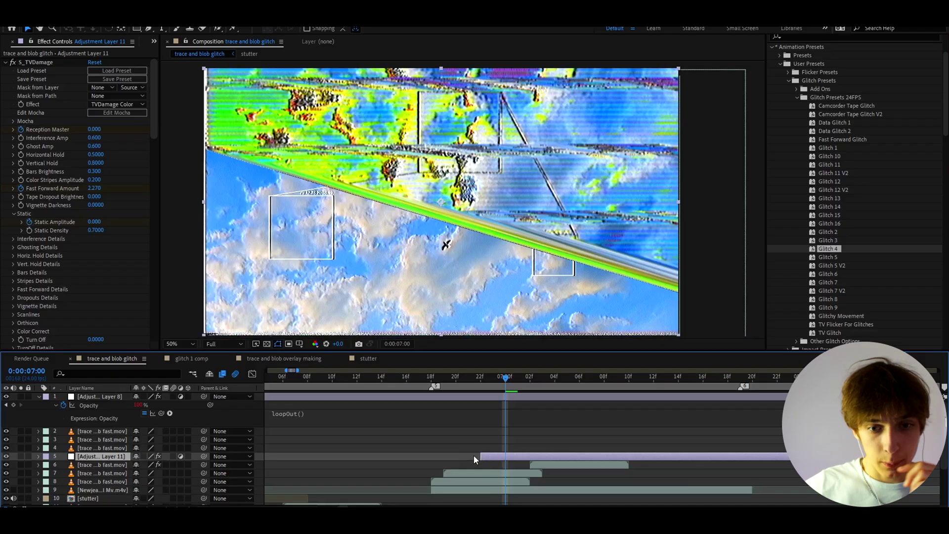
left_click_drag(481, 456, 508, 459)
left_click(616, 379)
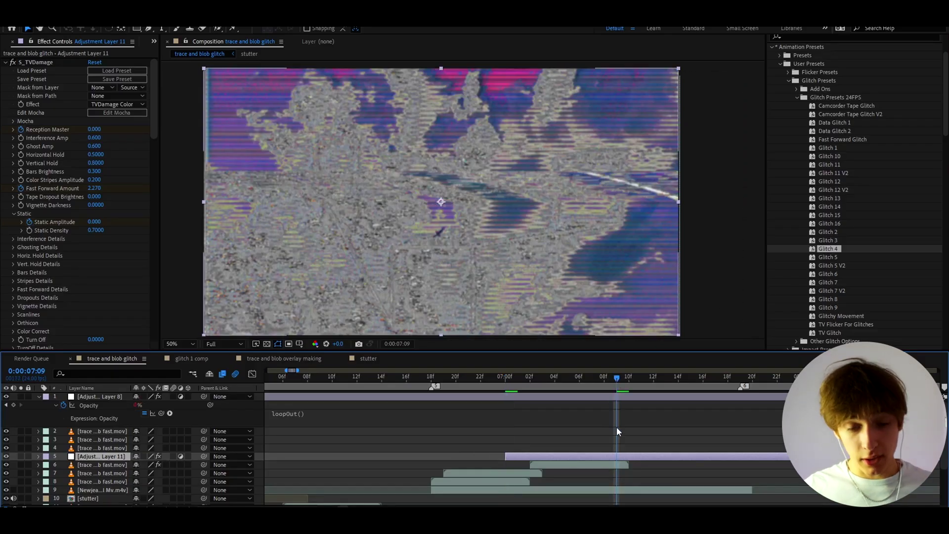
key("ctrl+shift+d")
key("Delete")
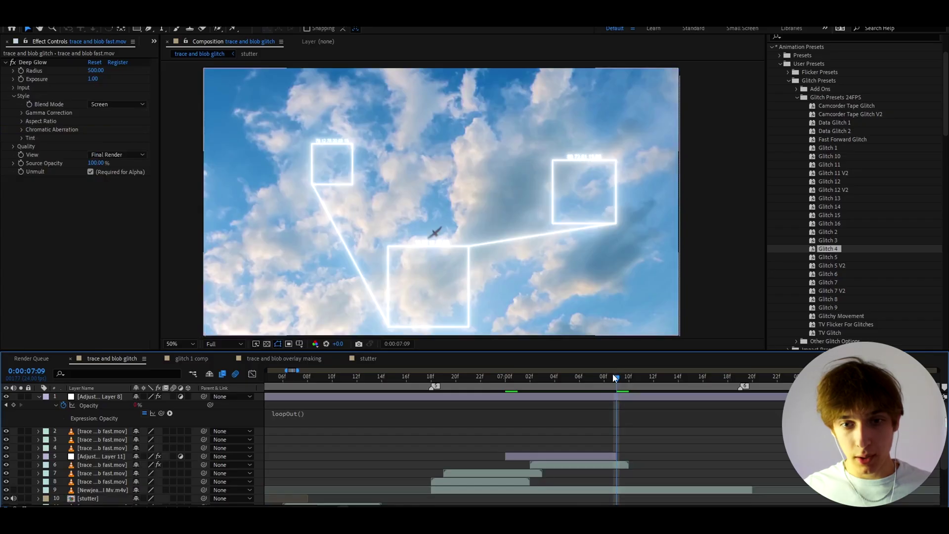
- Preview the sky clip's glitch section from 0:00:06:15 and scrub through it to 0:00:07:11
left_click_drag(613, 377, 407, 404)
key("space")
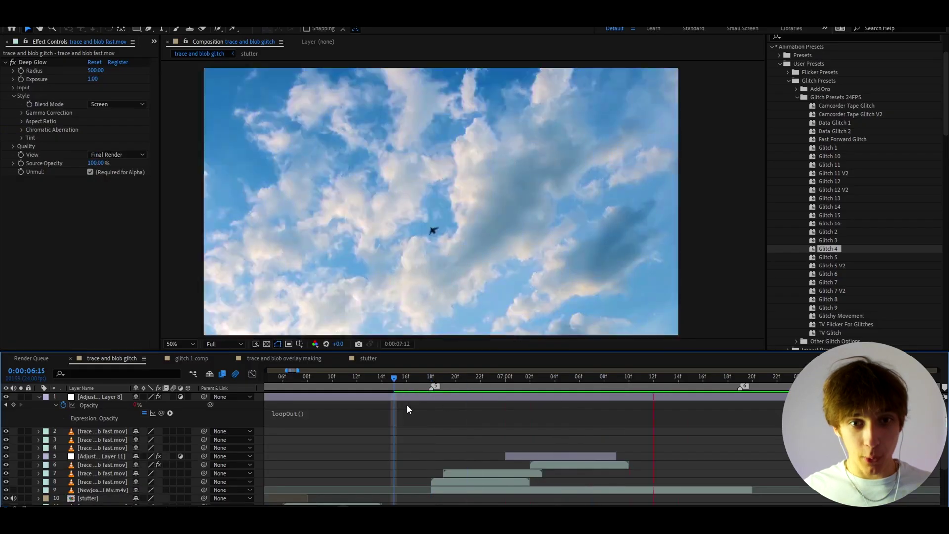
left_click(456, 378)
left_click_drag(470, 378, 581, 396)
left_click_drag(573, 406, 619, 396)
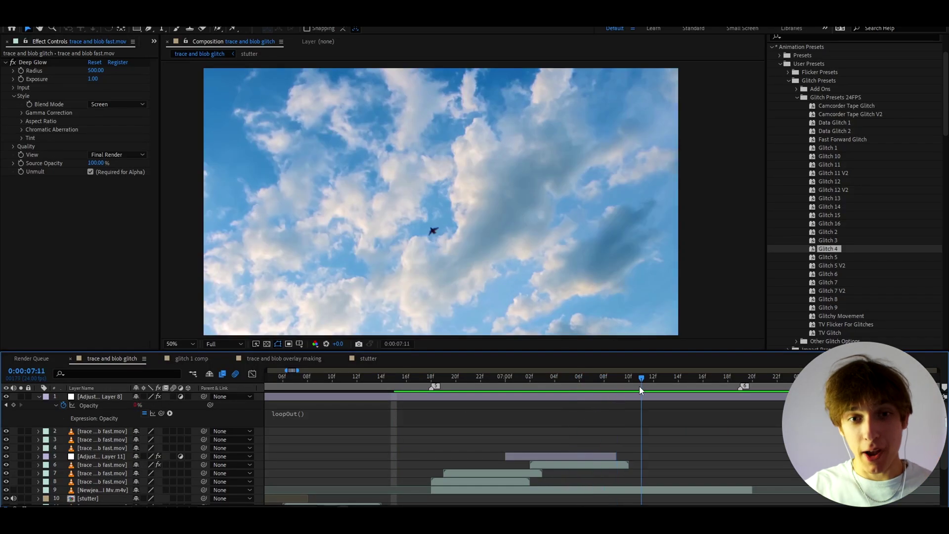
- Duplicate the Deep Glow overlay twice, starting the copies at 0:00:07:10 and 0:00:07:11, and move the second copy's boxes up and right in the frame
left_click(600, 465)
key("ctrl+d")
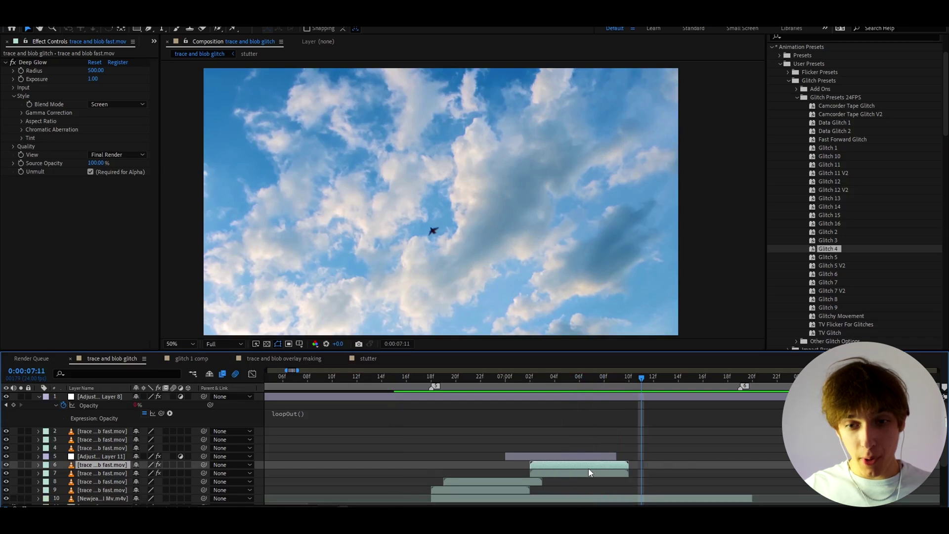
left_click_drag(589, 467, 652, 466)
key("ctrl+d")
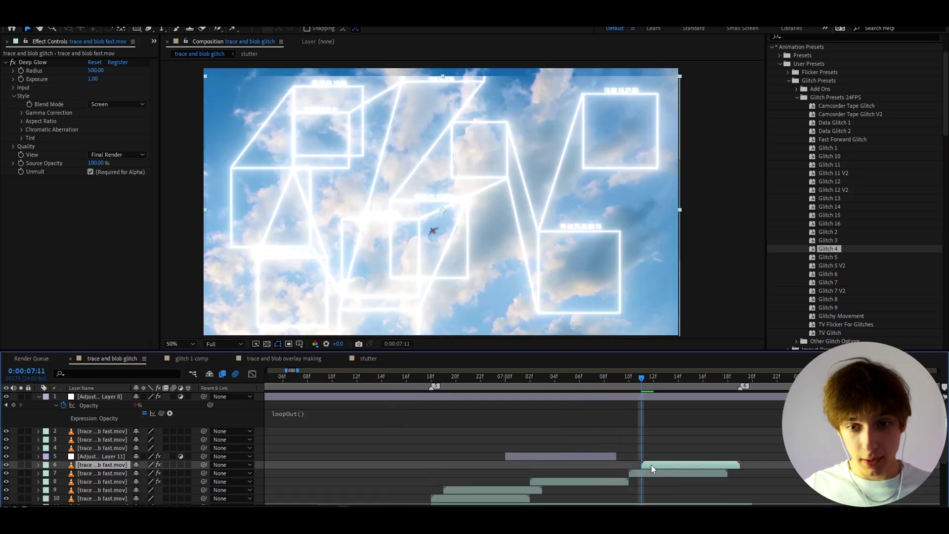
left_click_drag(479, 198, 545, 113)
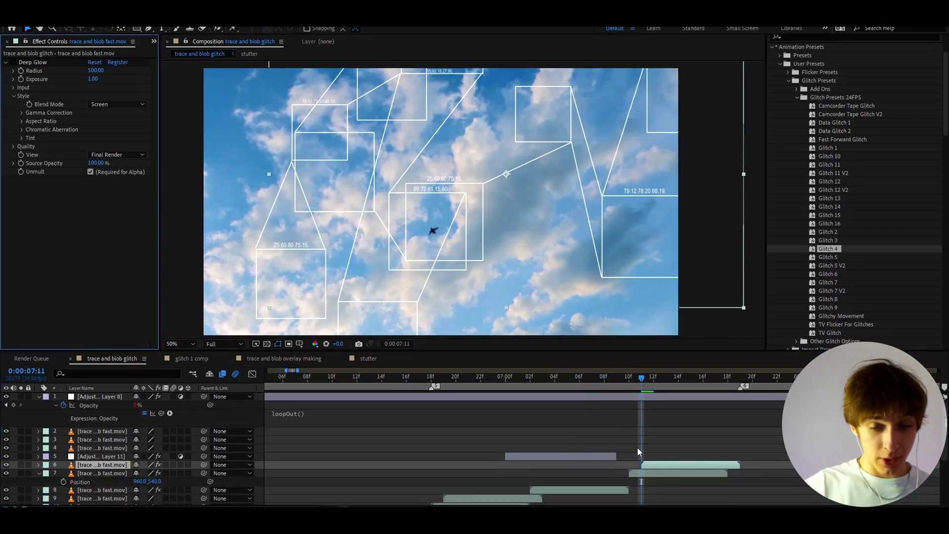
- Add an adjustment layer with the Fast Forward Glitch preset, disable its Motion Tile effect, and trim it to 0:00:07:11–0:00:07:17
key("ctrl+alt+y")
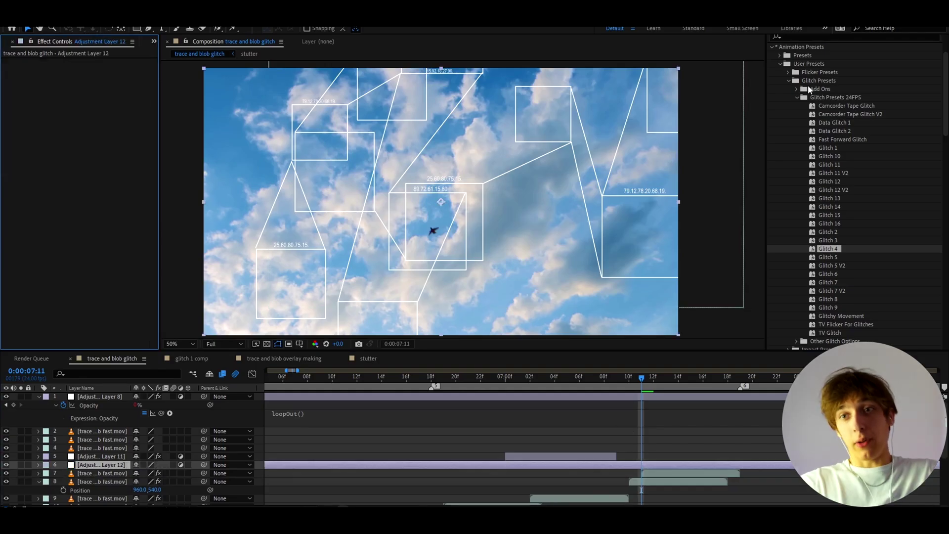
double_click(832, 139)
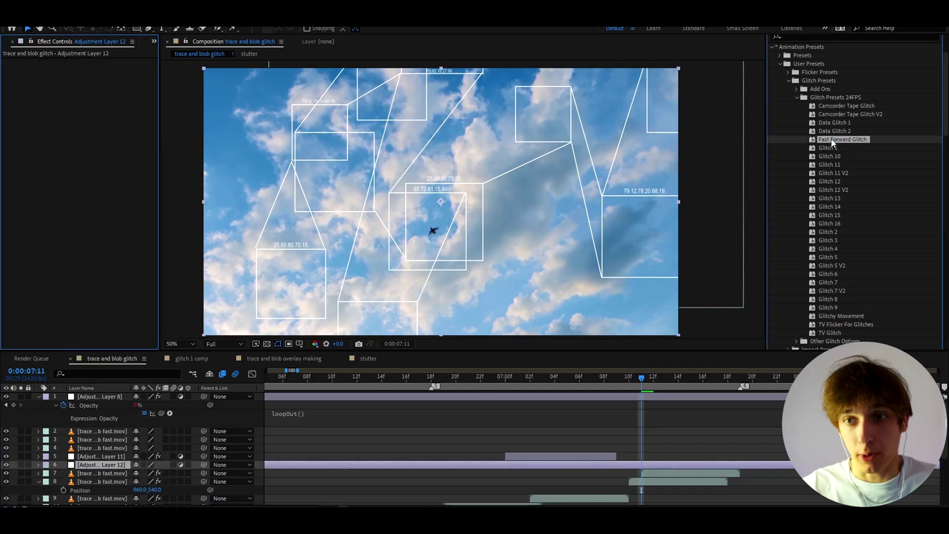
left_click(625, 447)
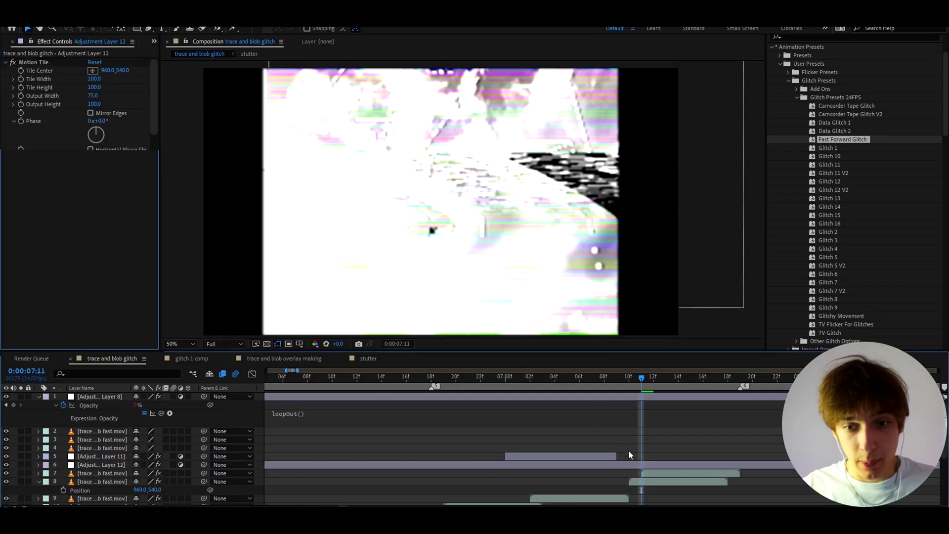
left_click(636, 467)
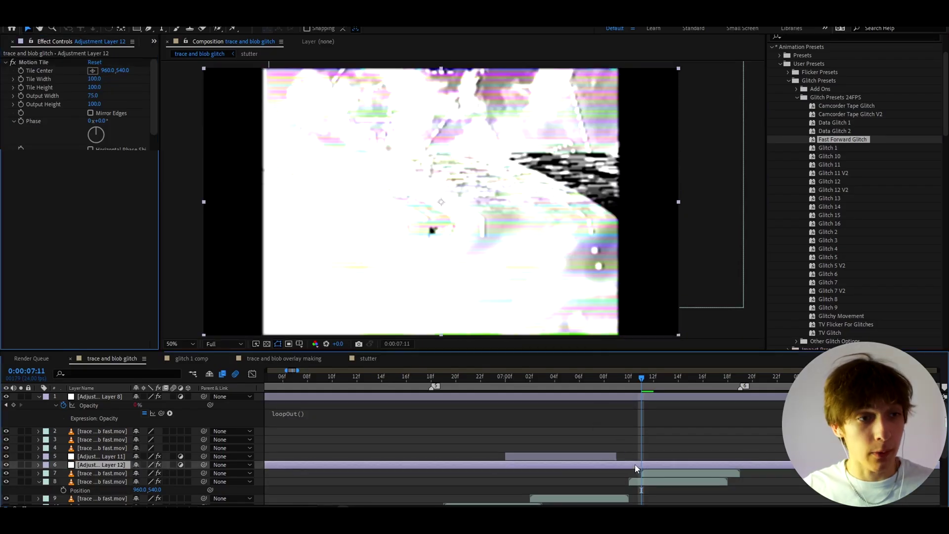
left_click(13, 62)
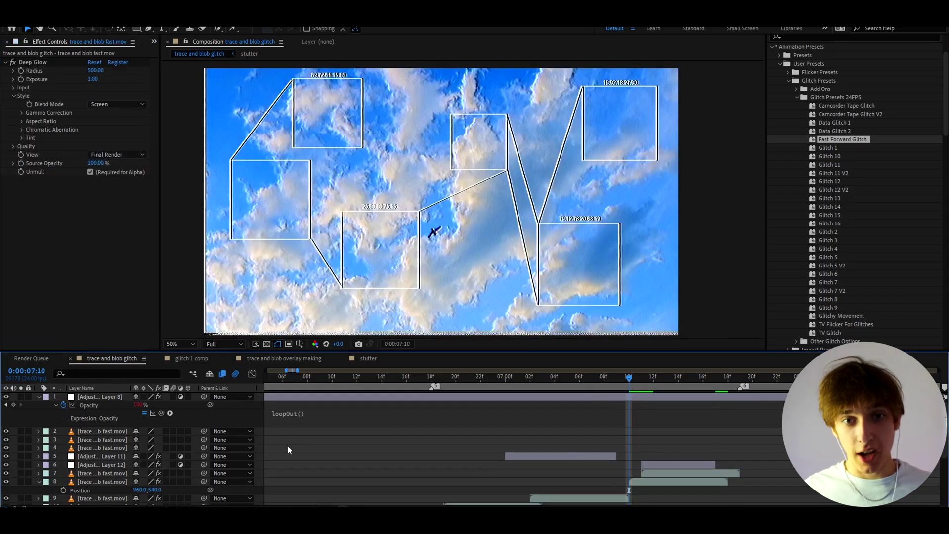
- Preview the Fast Forward Glitch section around 0:00:07:10 and inspect the frame at 0:00:07:12
key("space")
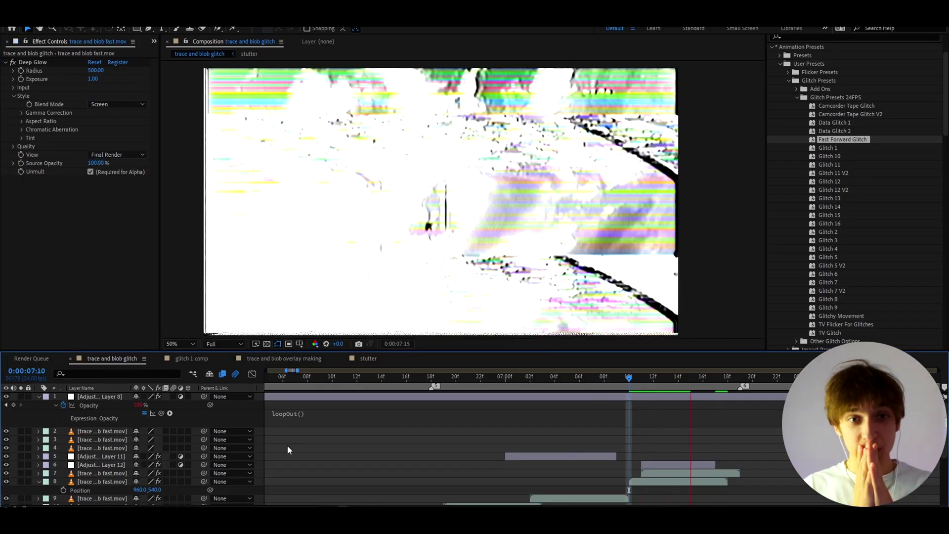
mouse_move(640, 385)
left_mouse_down()
mouse_move(686, 389)
mouse_move(600, 396)
mouse_move(668, 388)
mouse_move(615, 388)
left_mouse_up()
key("space")
left_click(654, 377)
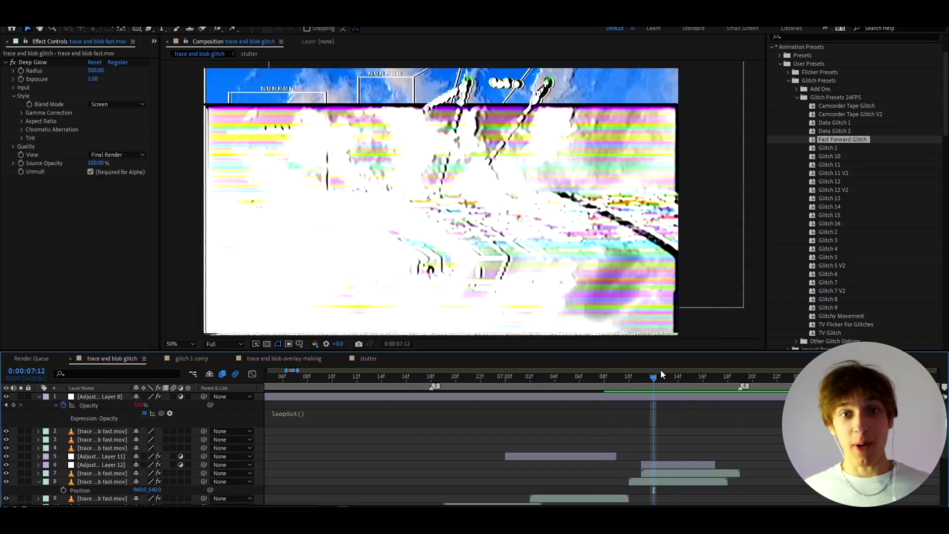